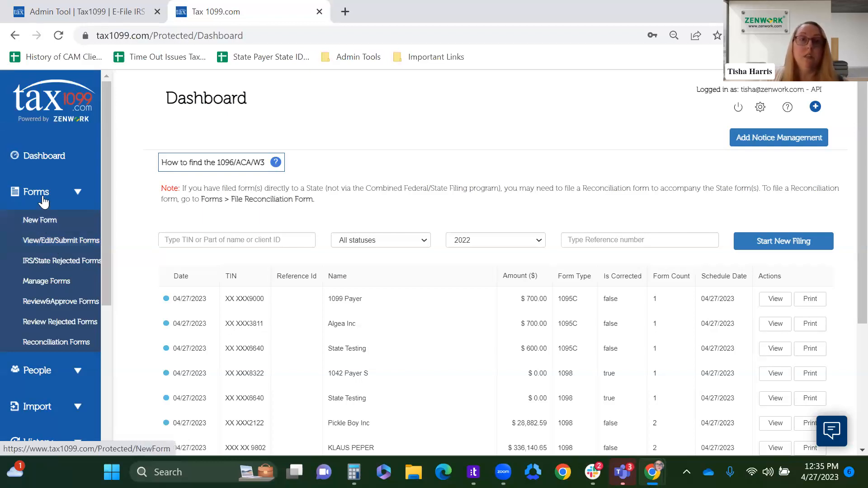
Step: Start a new Form 941 for tax year 2023
click(45, 221)
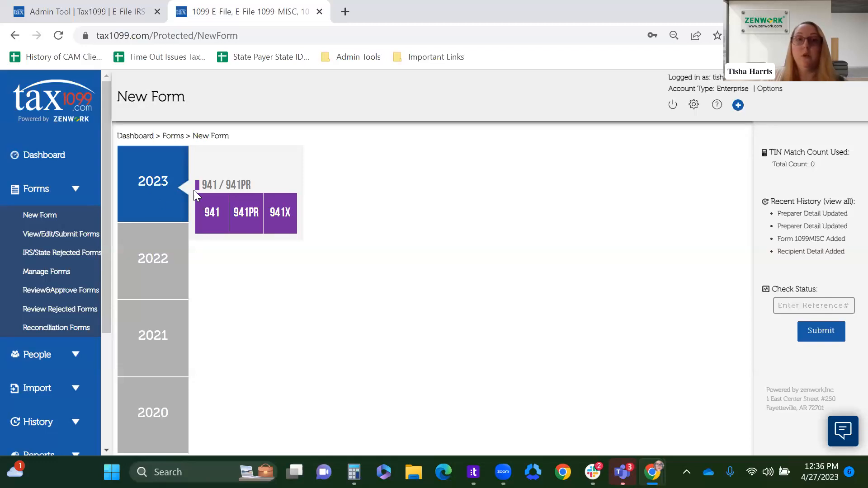
click(205, 212)
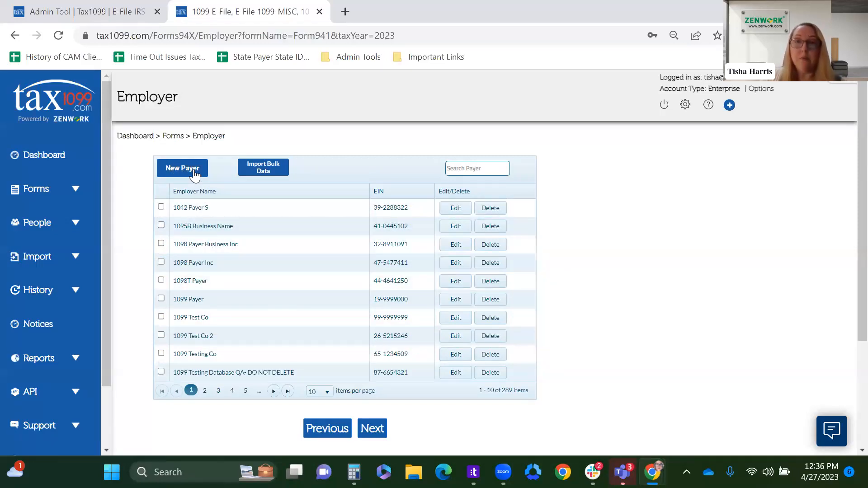
click(173, 176)
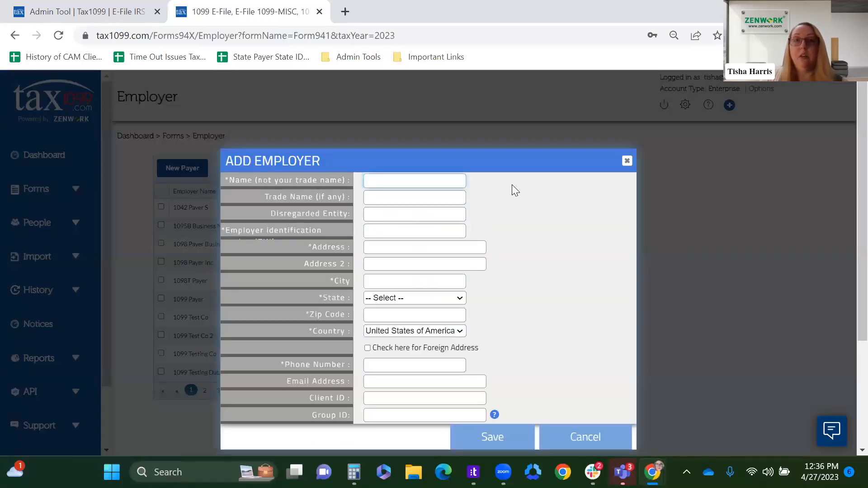
scroll(512, 185, down, 2)
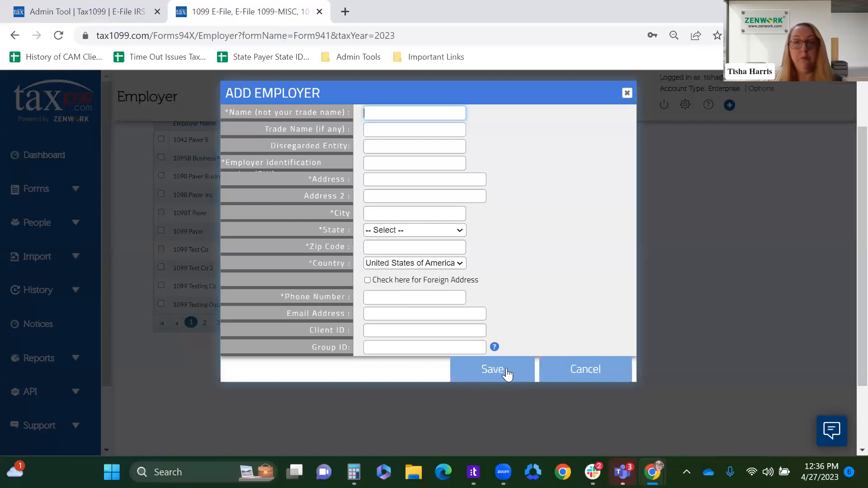
click(558, 371)
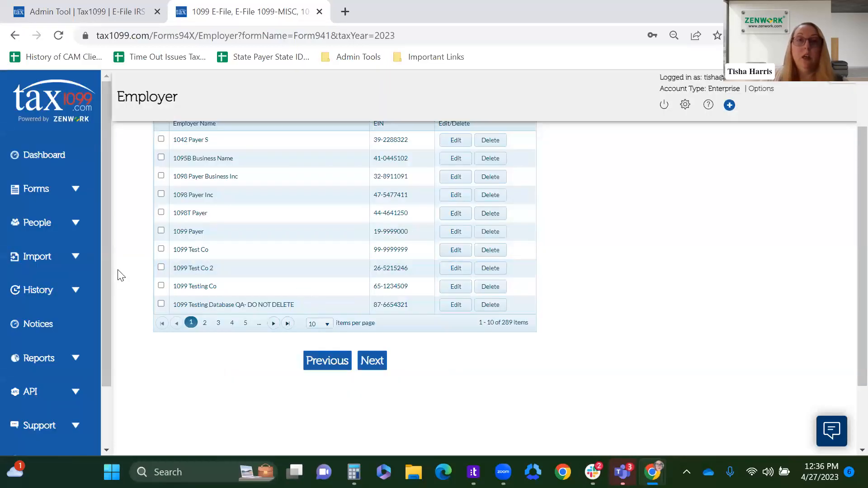
scroll(149, 277, up, 2)
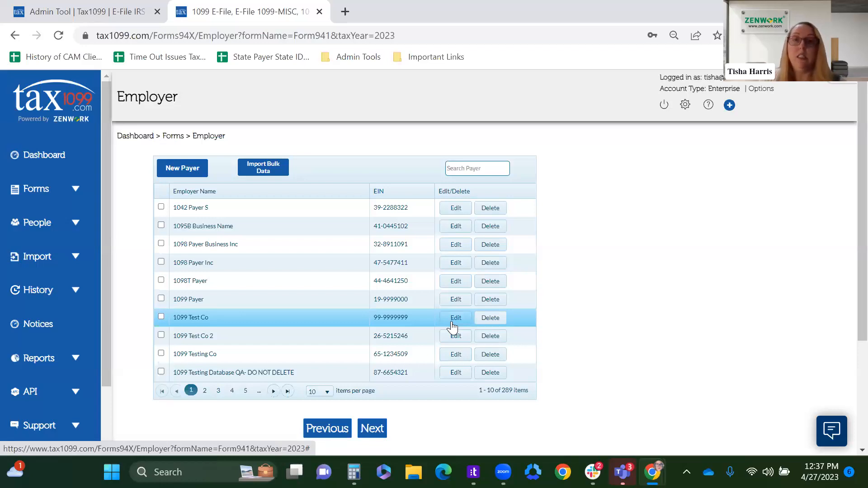
Step: Choose 1099 Test Co as the employer for the form and set the reporting period to 1st Quarter 2023
click(161, 317)
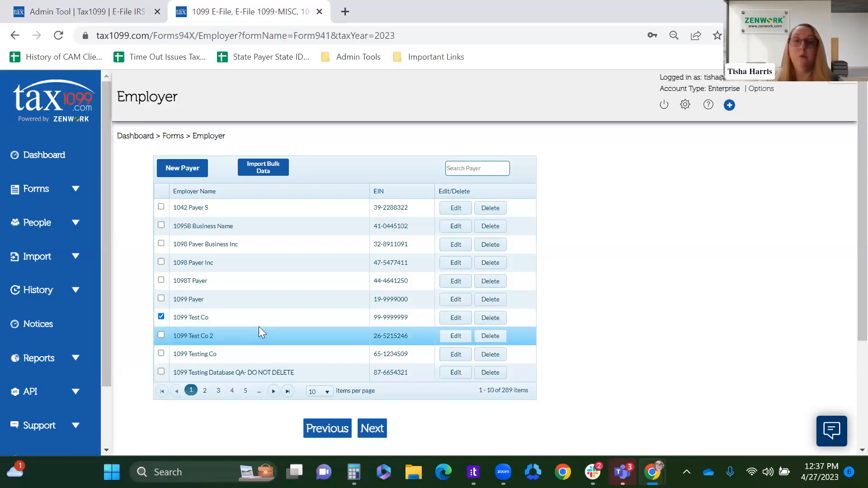
click(378, 430)
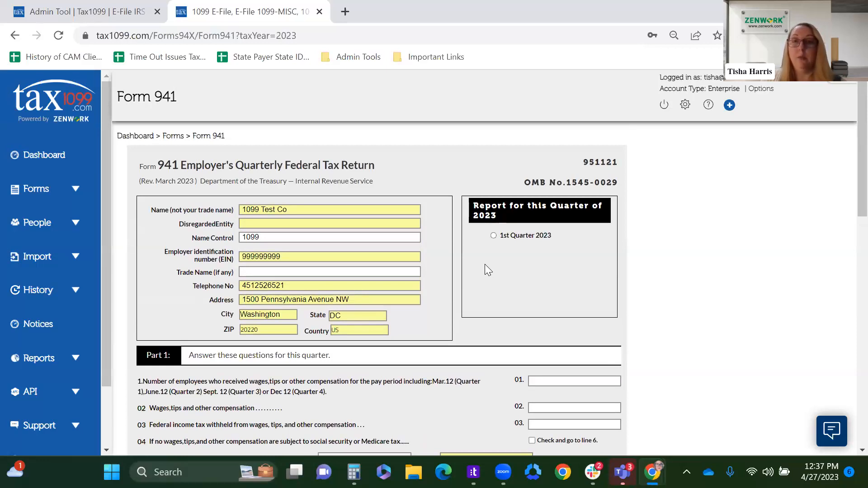
click(493, 235)
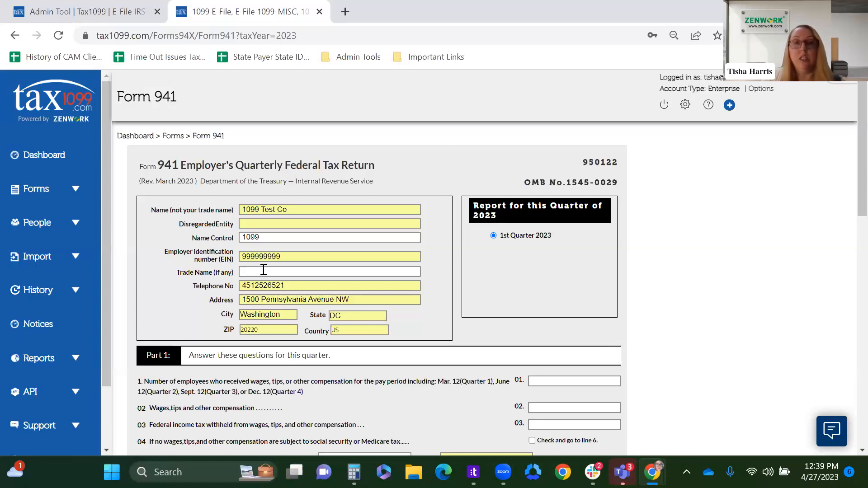
Step: In Part 1, enter 12300 employees on line 1 and 12769.54 for wages, tips and other compensation on line 2
scroll(442, 303, down, 4)
scroll(442, 303, down, 2)
scroll(442, 303, up, 2)
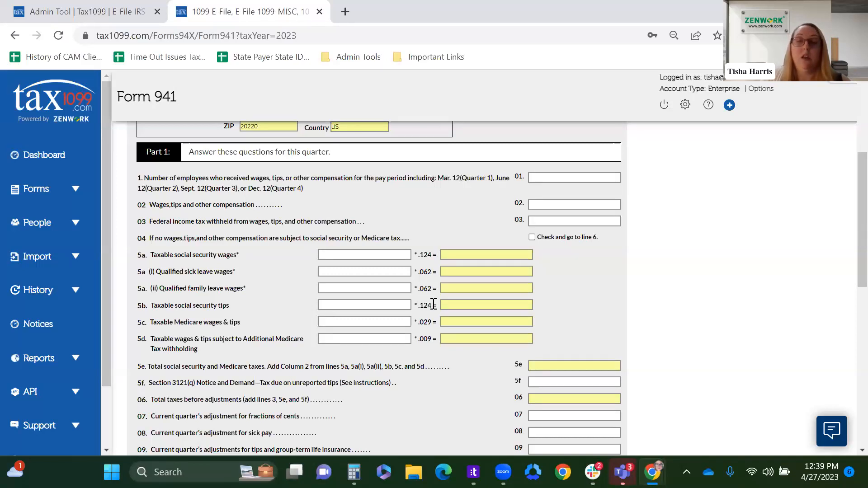
scroll(434, 303, down, 1)
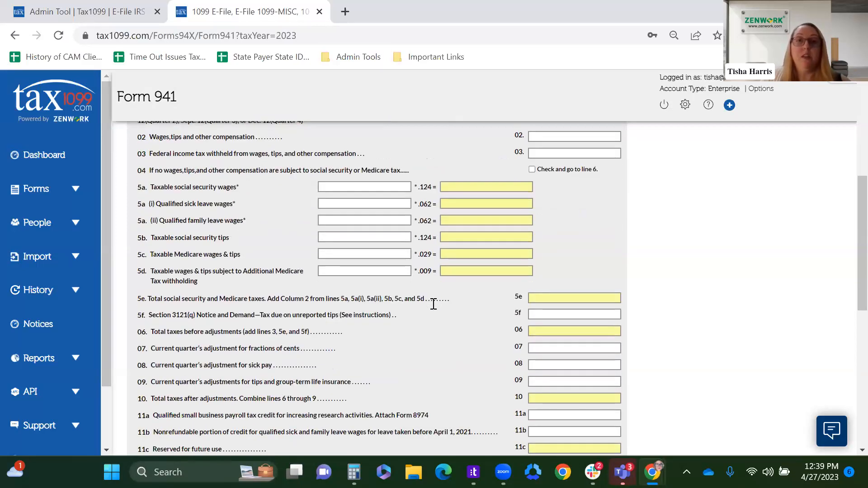
scroll(434, 305, up, 1)
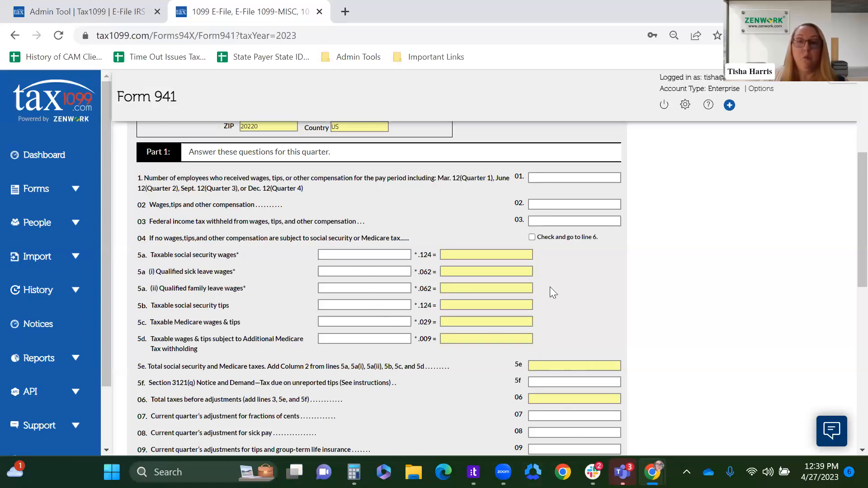
scroll(513, 235, up, 2)
click(545, 246)
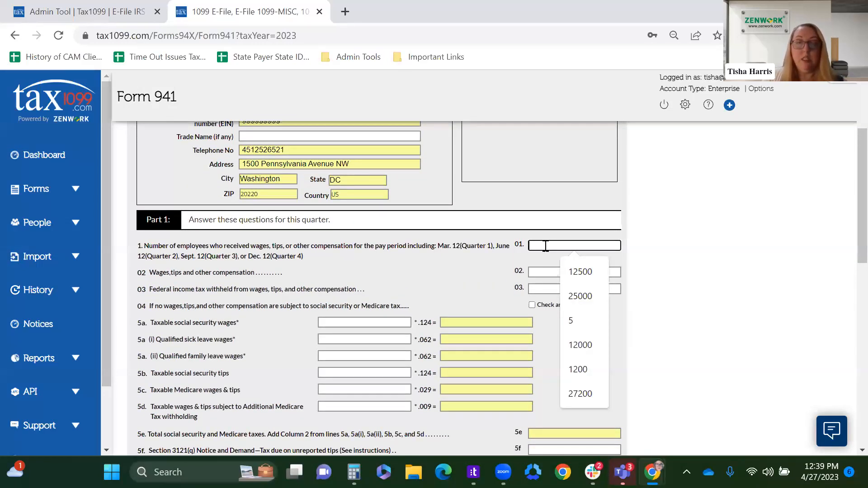
text(12300)
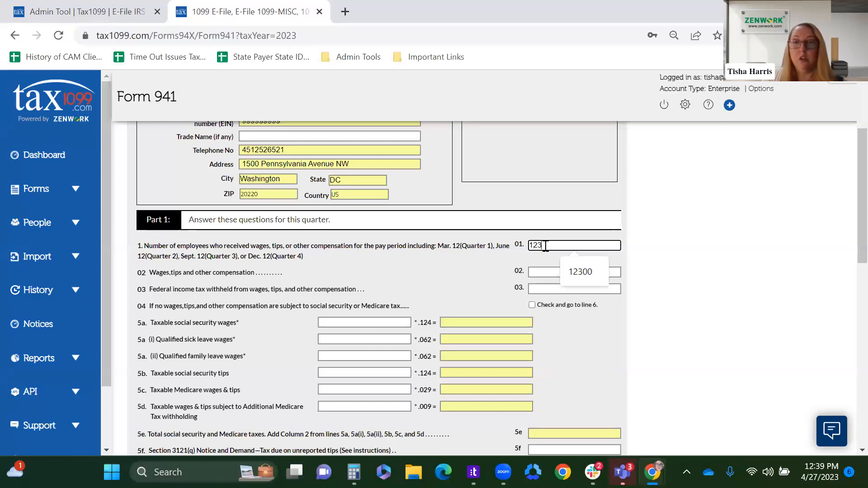
click(558, 271)
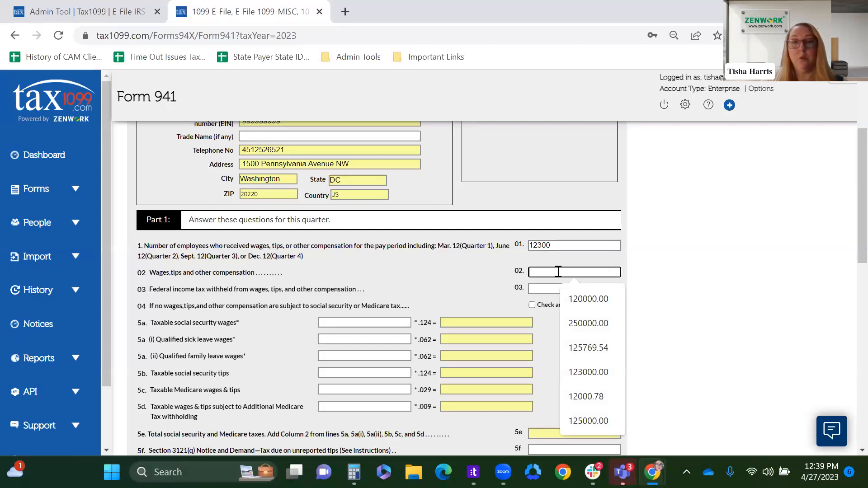
text(1)
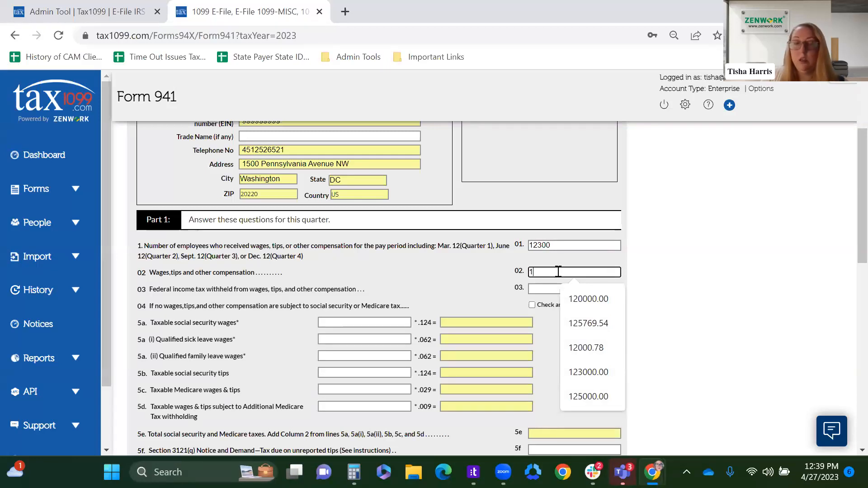
text(2769.54)
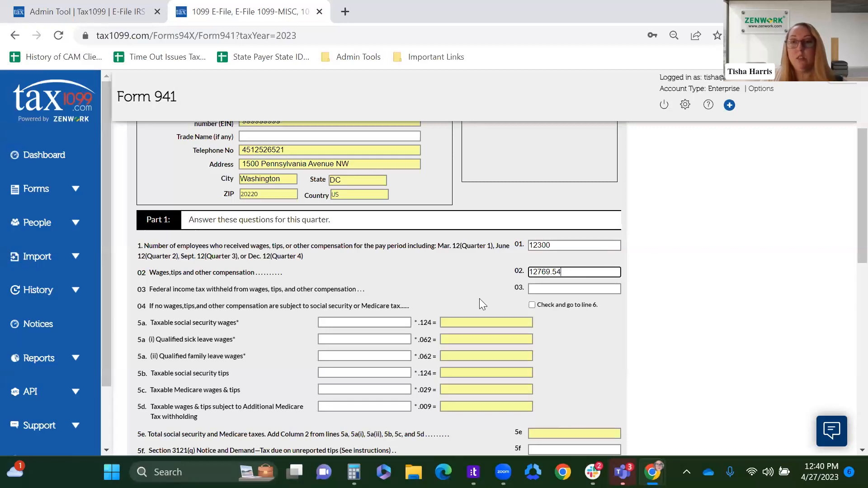
click(479, 298)
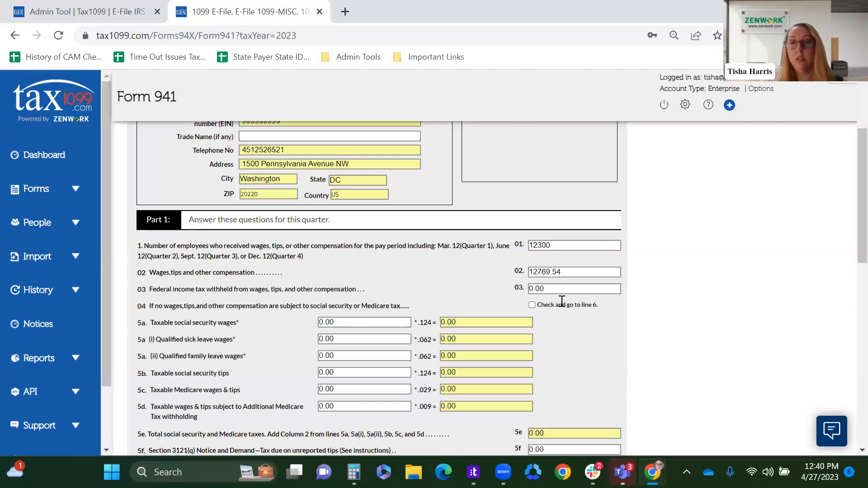
Step: Set the federal income tax withheld on line 3 to 12753.14
drag(557, 290, 481, 293)
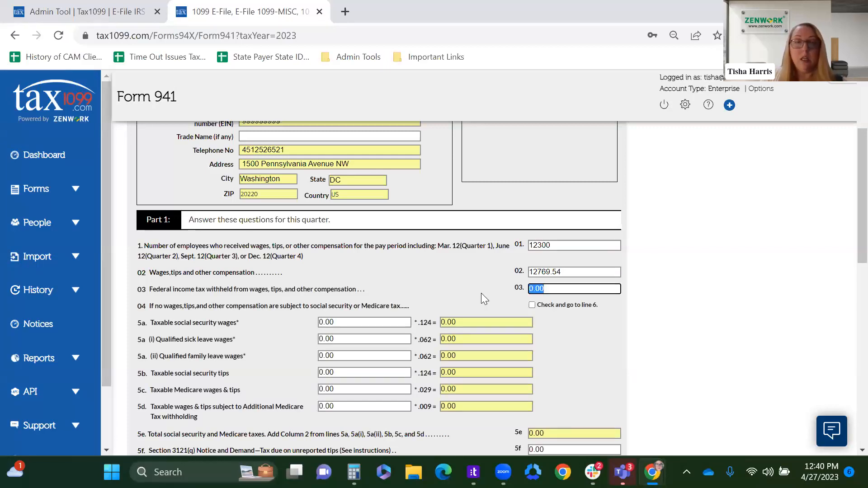
text(12)
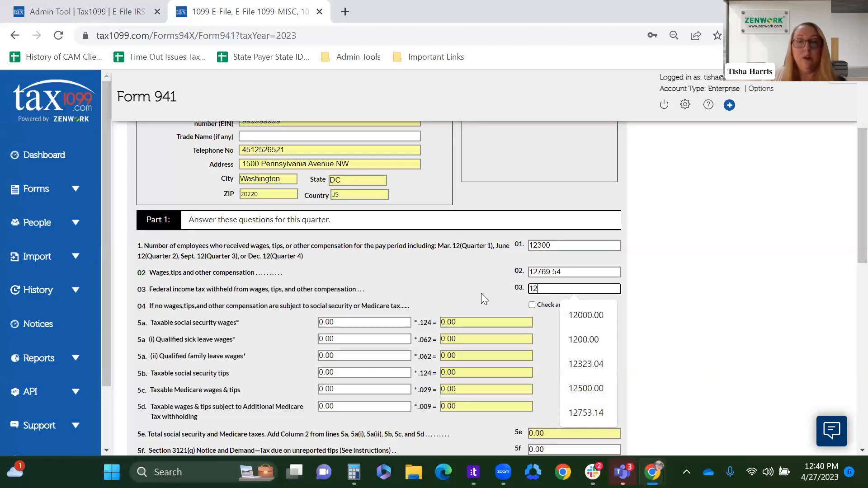
text(75)
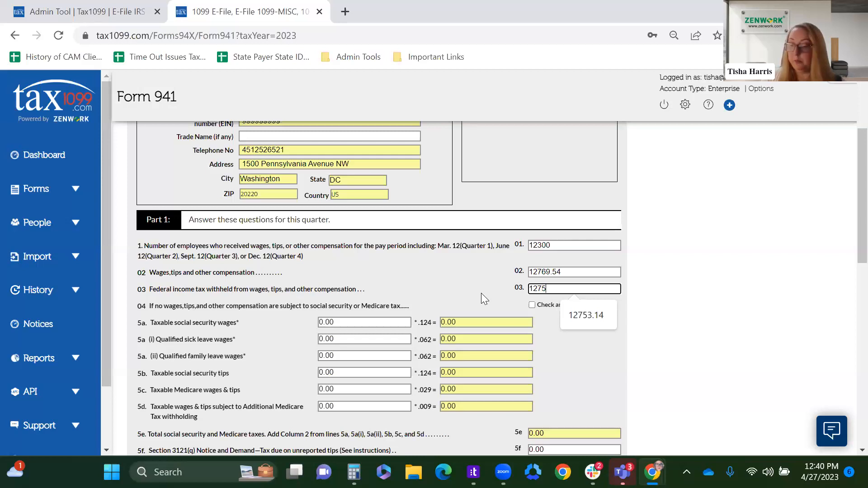
text(.1)
key(BackSpace)
key(BackSpace)
key(BackSpace)
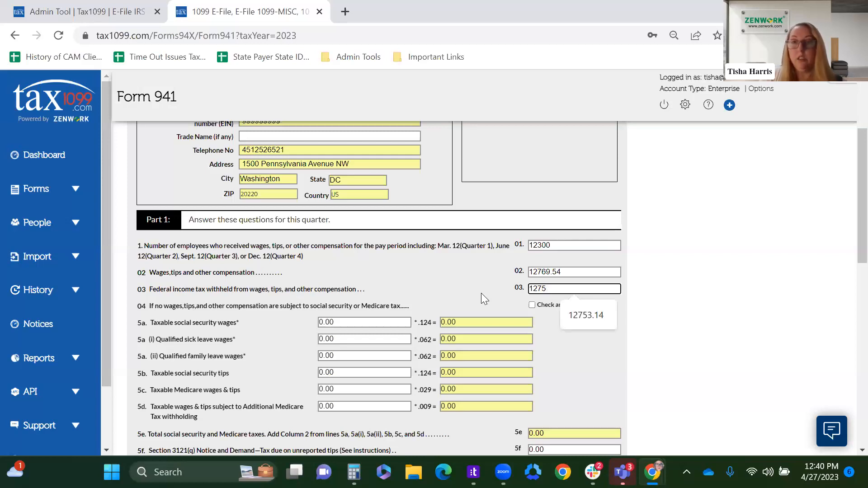
text(53.14)
click(549, 343)
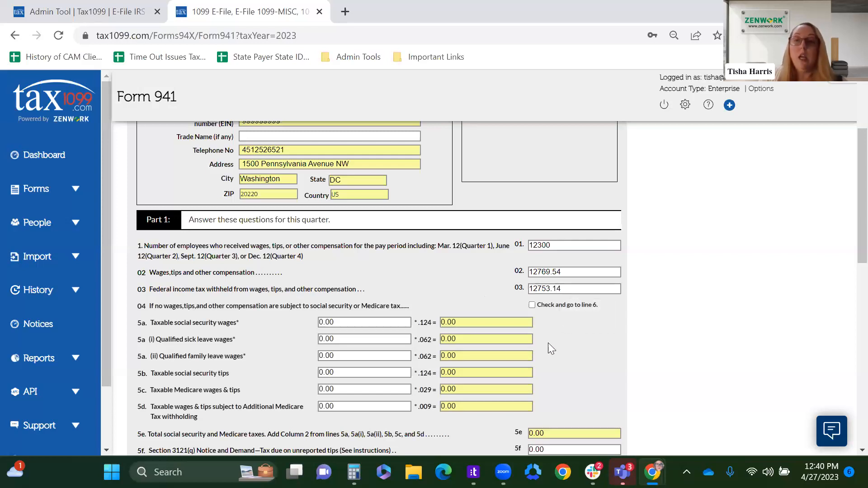
Step: Enter 1213.51 for taxable social security wages on line 5a and 1101.14 for qualified sick leave wages on line 5a(i)
scroll(548, 343, down, 2)
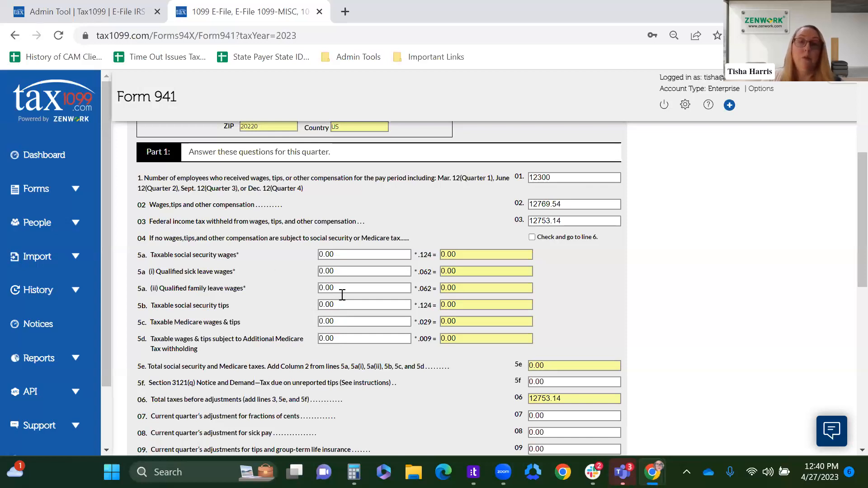
click(345, 254)
text(1213.51)
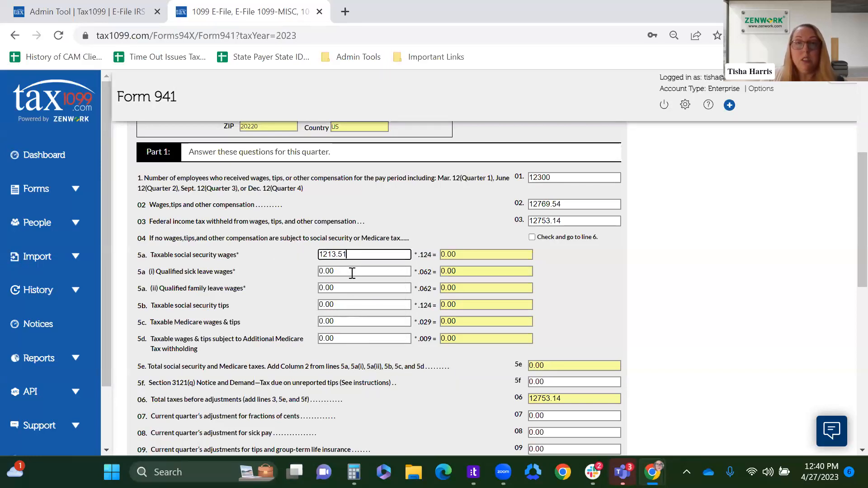
key(Tab)
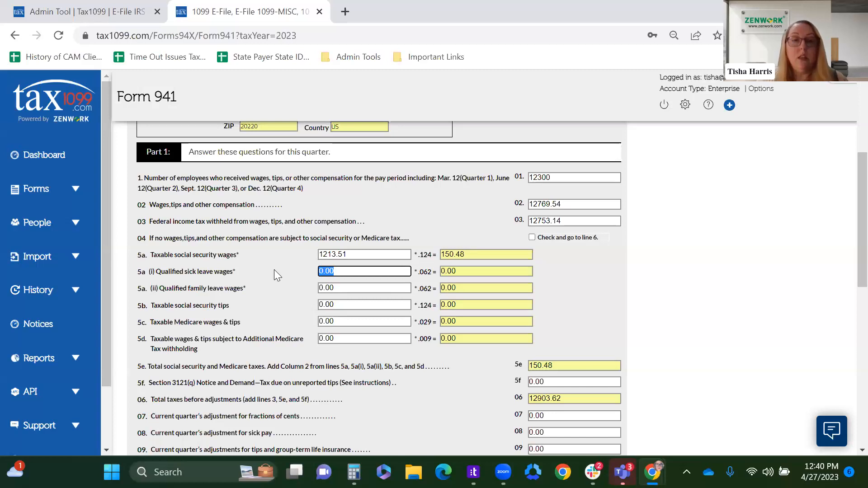
text(1101.14)
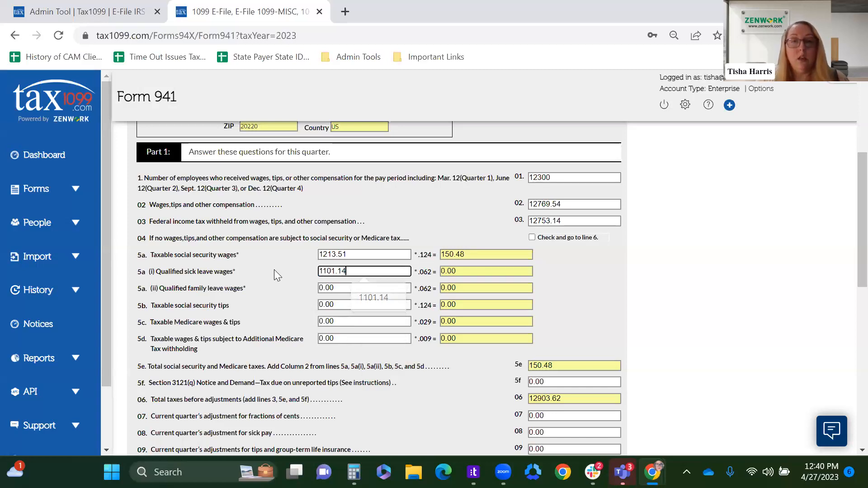
click(262, 277)
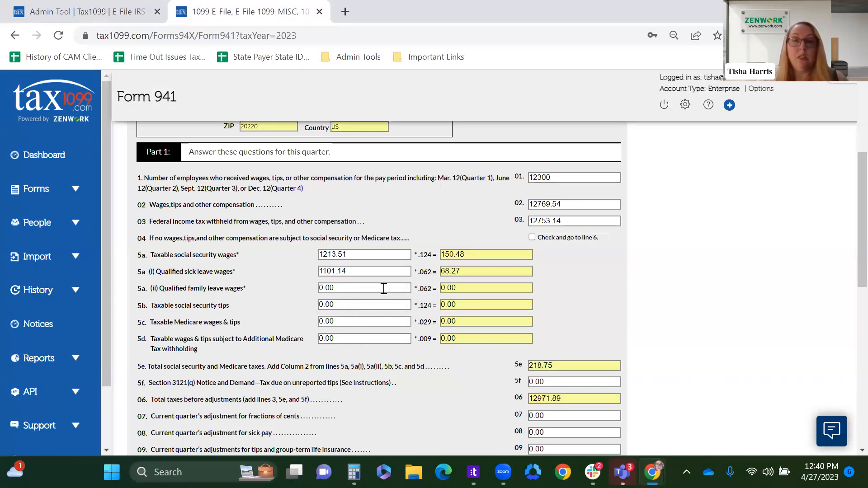
Step: Enter 1000 for taxable social security tips on line 5b and 950 for taxable Medicare wages and tips on line 5c
click(337, 304)
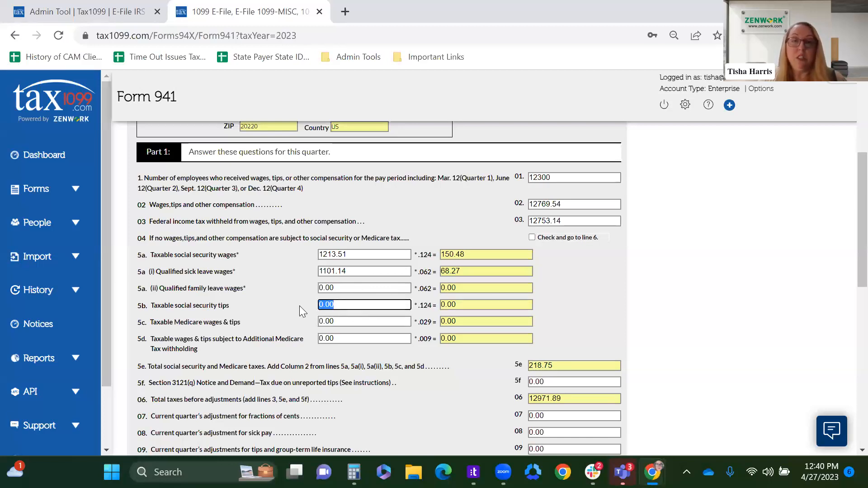
text(1000)
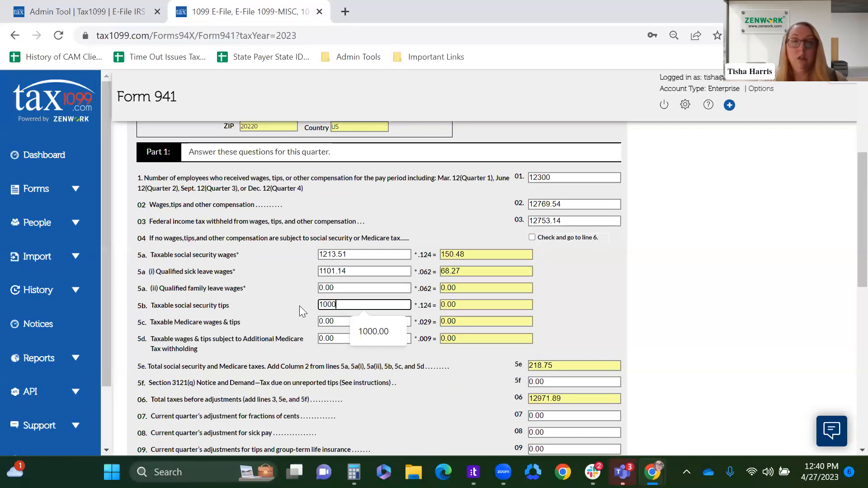
key(Tab)
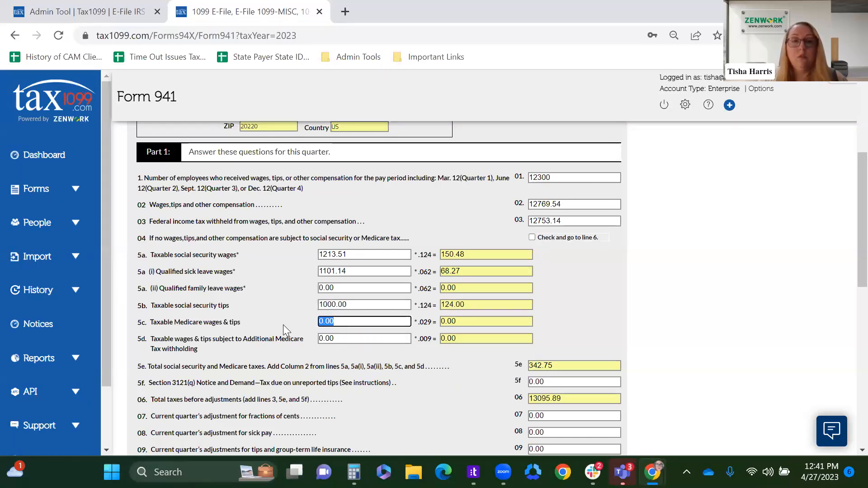
text(4)
key(BackSpace)
text(950)
click(606, 306)
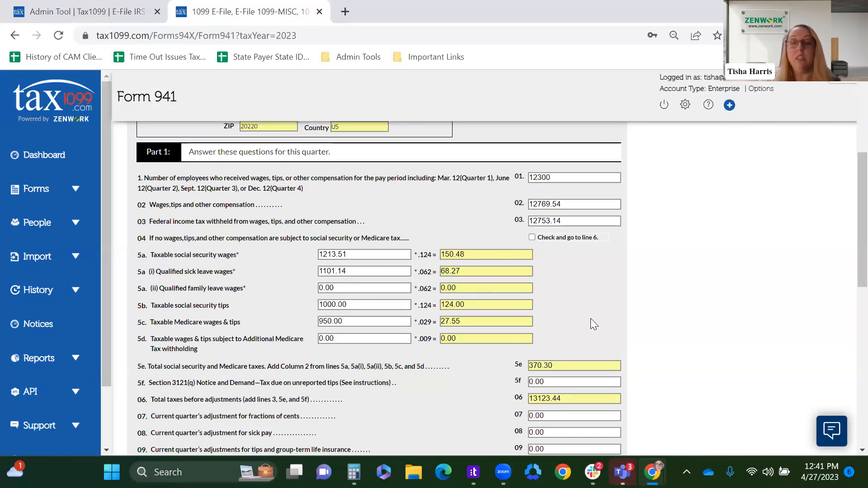
scroll(590, 318, down, 1)
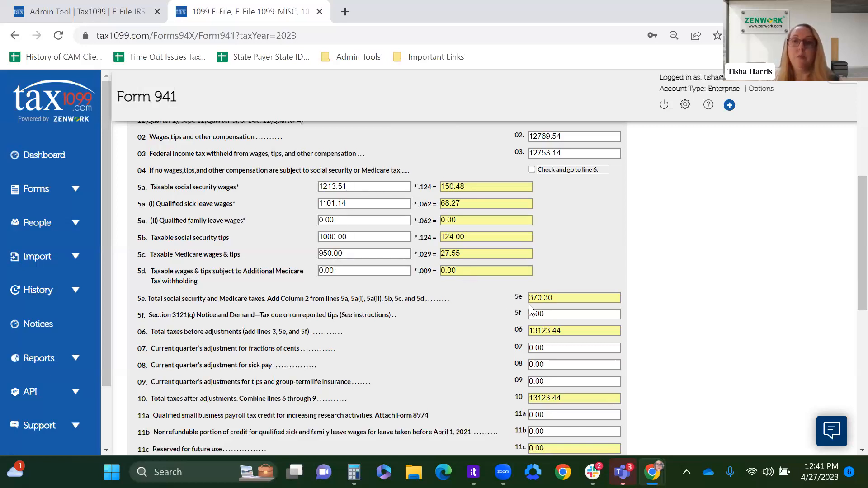
scroll(564, 345, down, 3)
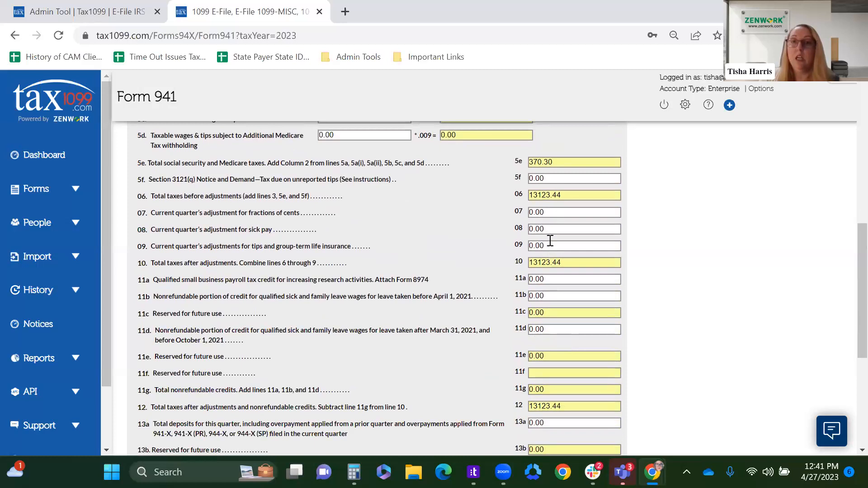
scroll(494, 248, up, 5)
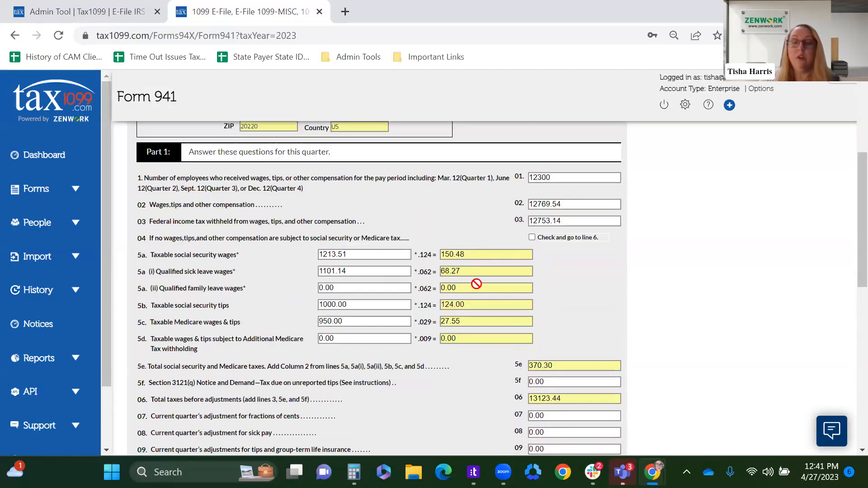
Step: Review the remaining Part 1 lines, from line 5e through line 15, and continue to Part 2
scroll(556, 293, down, 5)
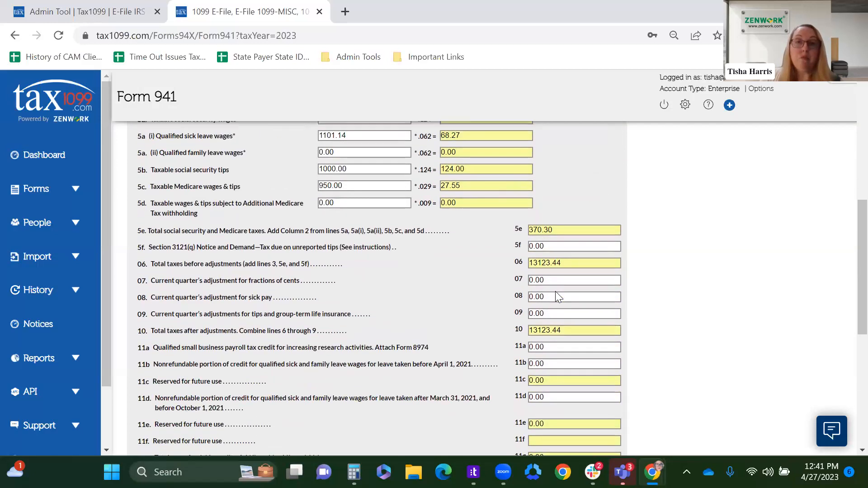
scroll(556, 294, down, 2)
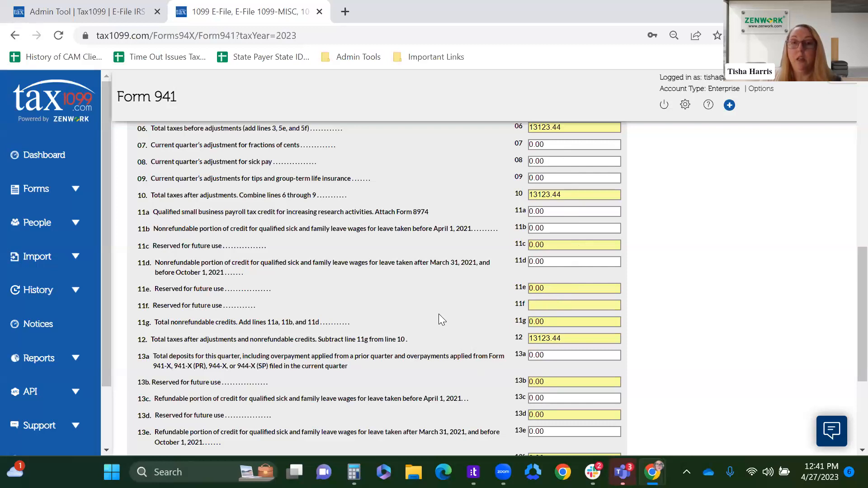
scroll(438, 314, down, 4)
scroll(438, 291, up, 4)
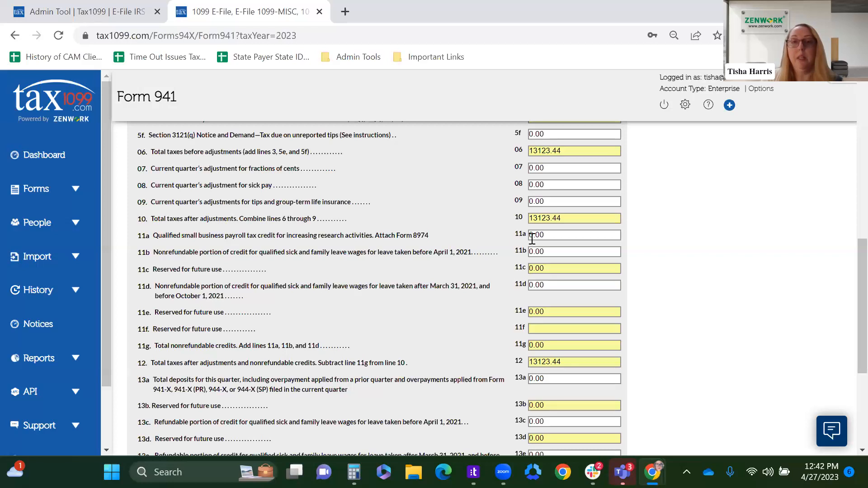
scroll(453, 302, down, 5)
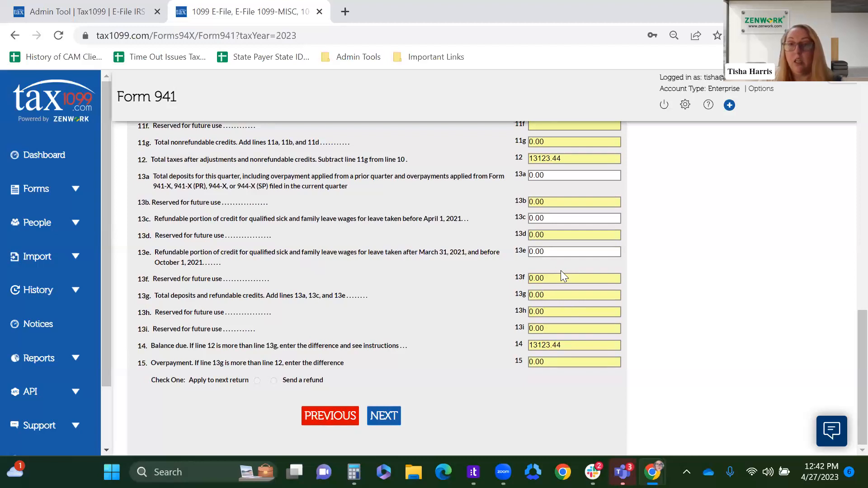
scroll(548, 217, up, 1)
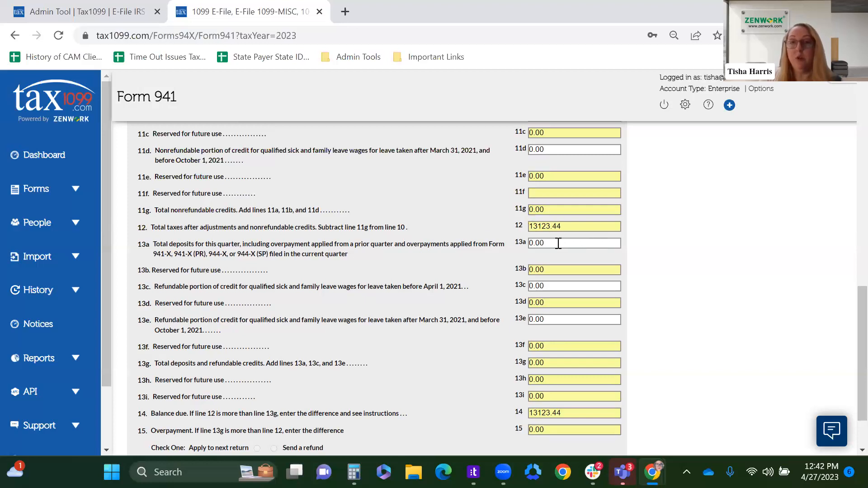
scroll(459, 299, down, 2)
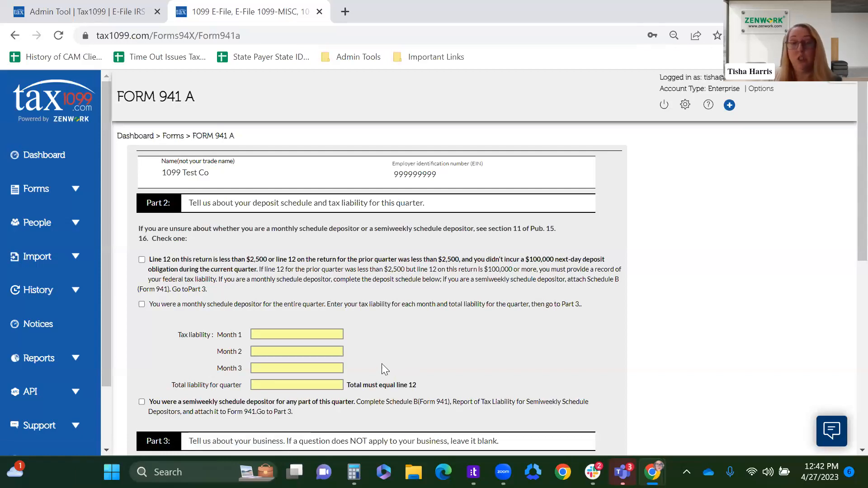
Step: In Part 2, mark the employer as a monthly schedule depositor for the entire quarter and enter a Month 1 tax liability of 4374.48
scroll(383, 363, down, 1)
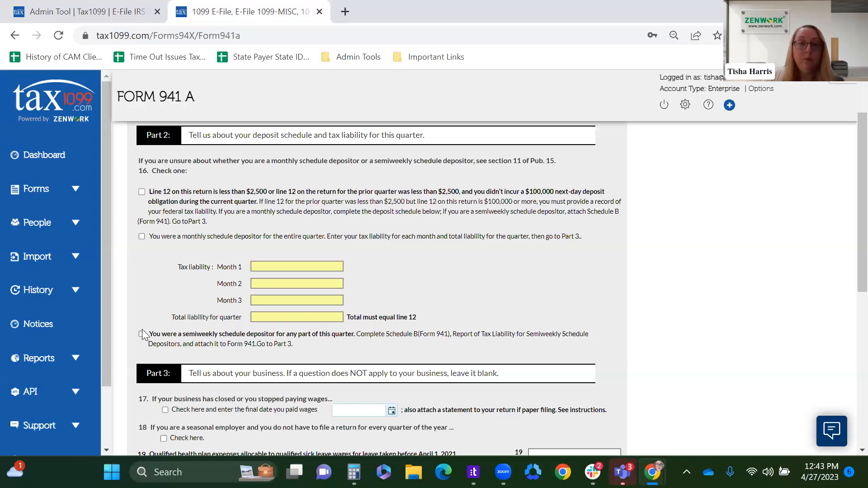
click(142, 236)
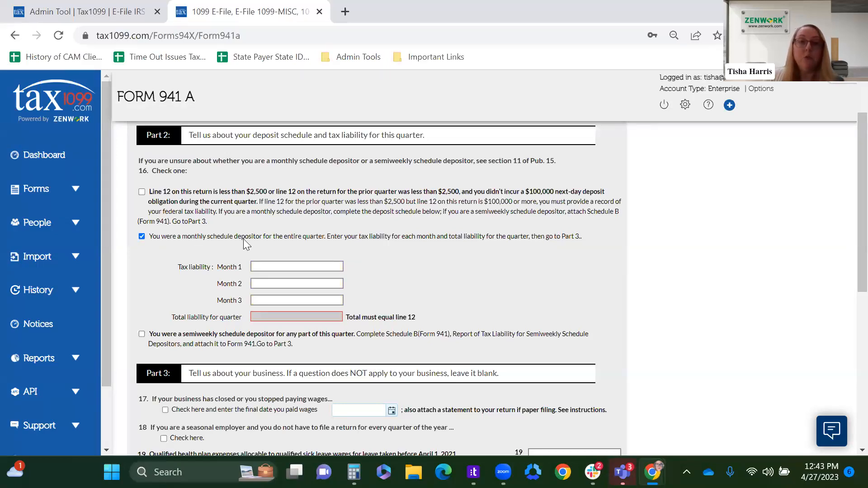
click(267, 266)
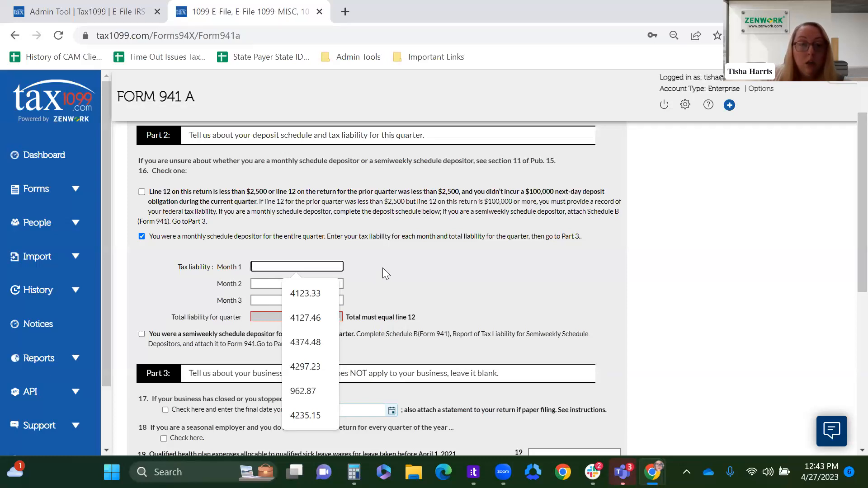
text(43)
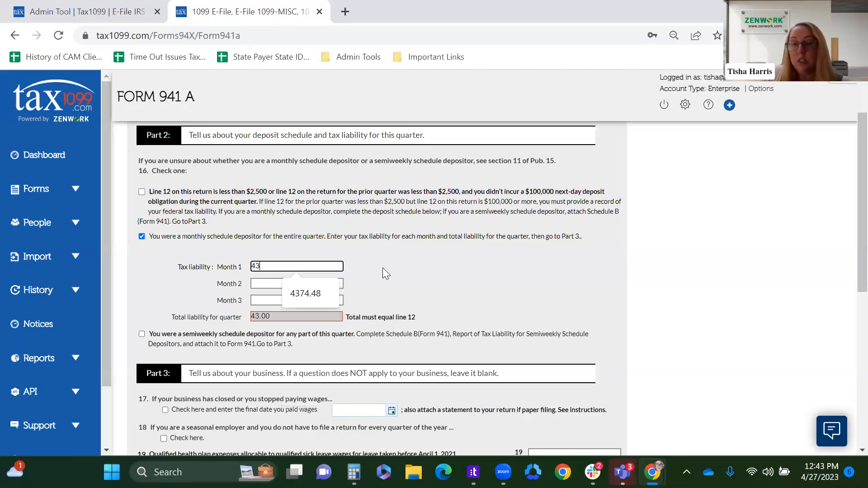
text(74.48)
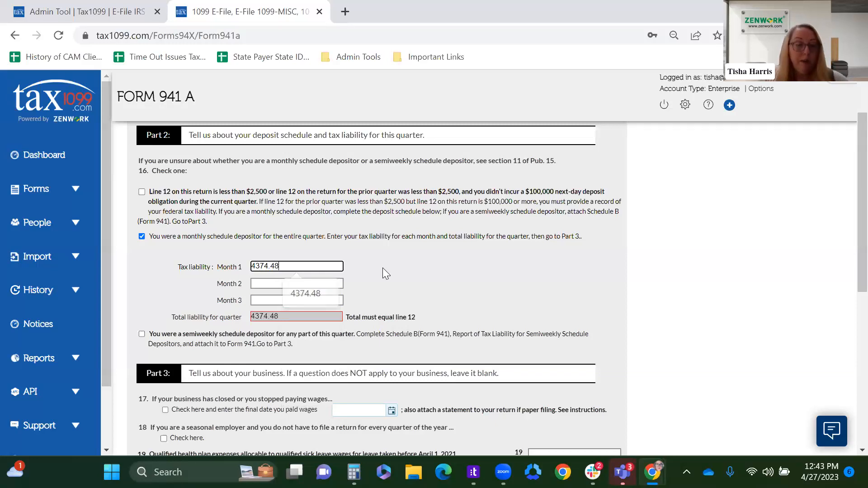
Step: Enter a tax liability of 4374.48 for both Month 2 and Month 3
key(Tab)
text(4374)
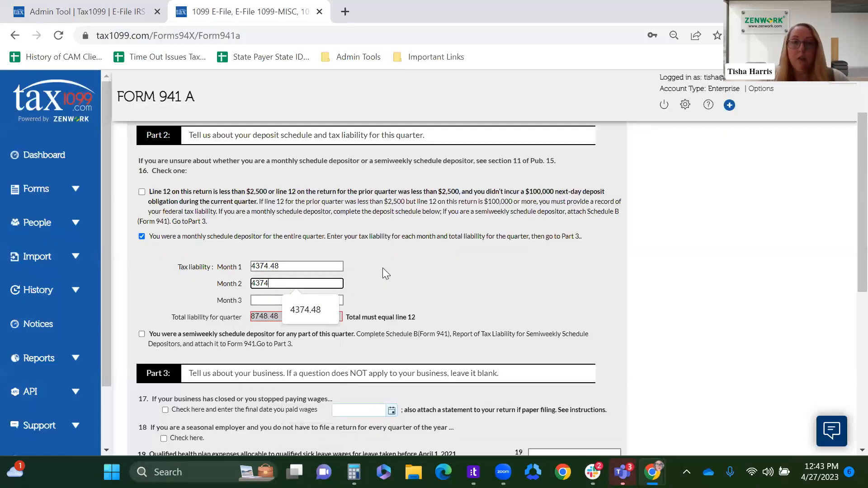
text(.48)
key(Tab)
text(43)
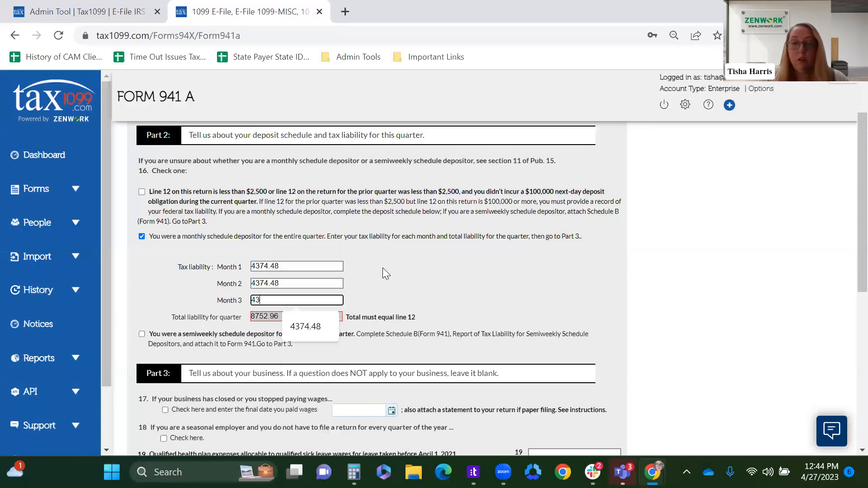
text(74.48)
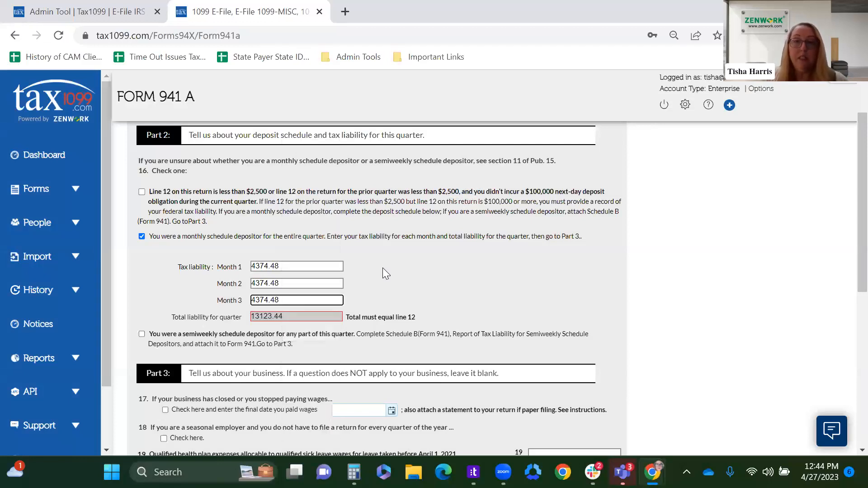
key(Tab)
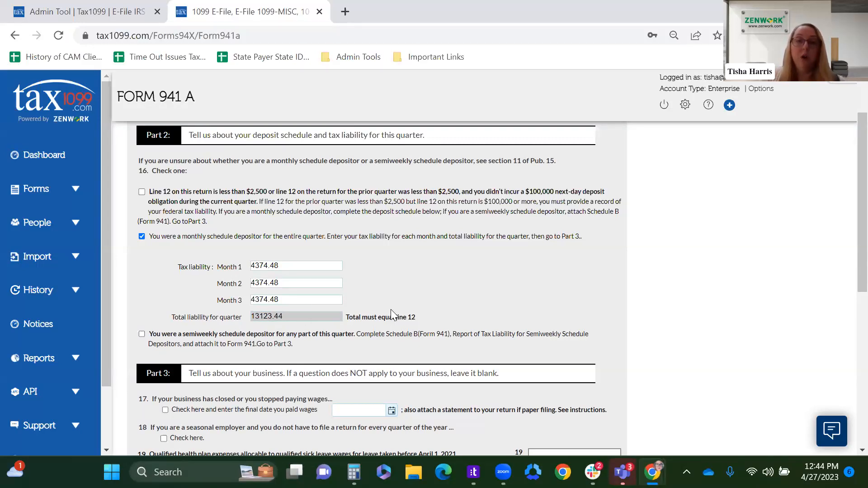
Step: In Part 3, enter 1101.14 for qualified sick leave wages on line 23 and continue to the IRS payment information
scroll(390, 310, down, 1)
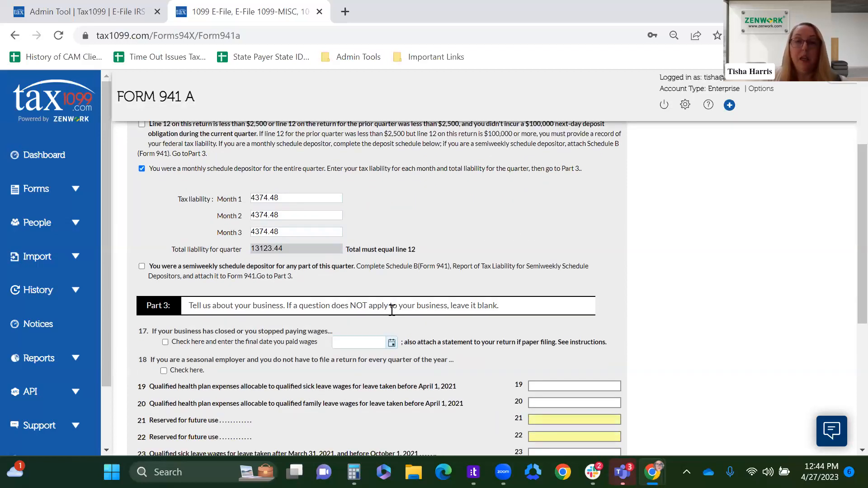
scroll(392, 310, down, 3)
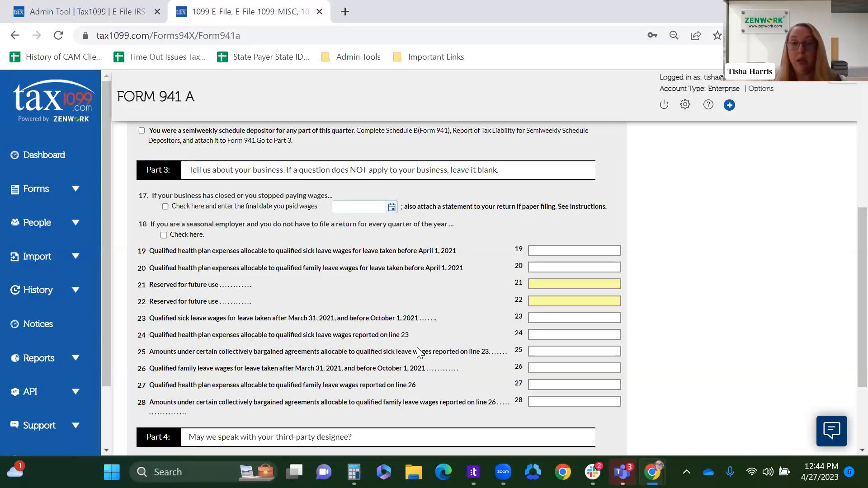
click(542, 318)
text(1101.14)
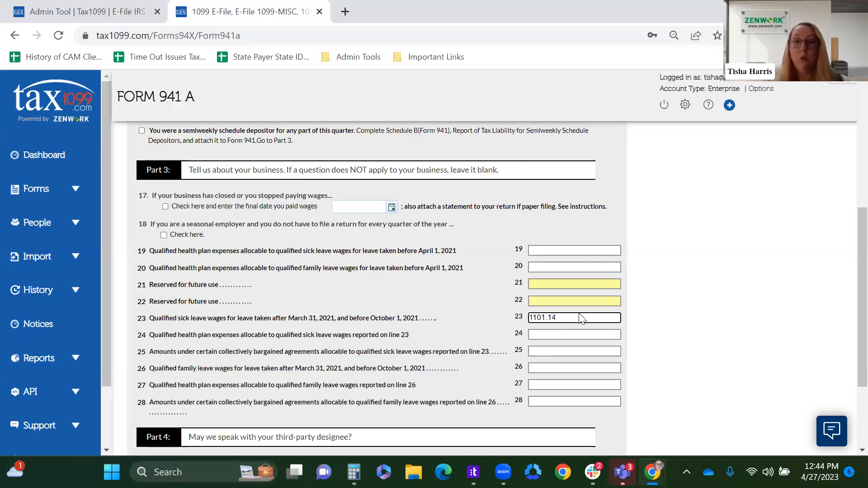
click(465, 312)
scroll(484, 298, down, 3)
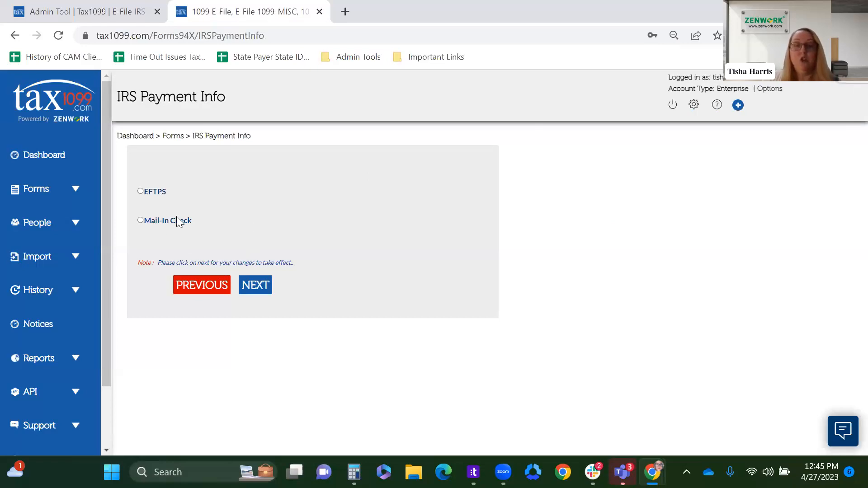
Step: Select Mail-In Check as the IRS payment method and accept the penalties-of-perjury statement about paying the tax due by check
click(141, 192)
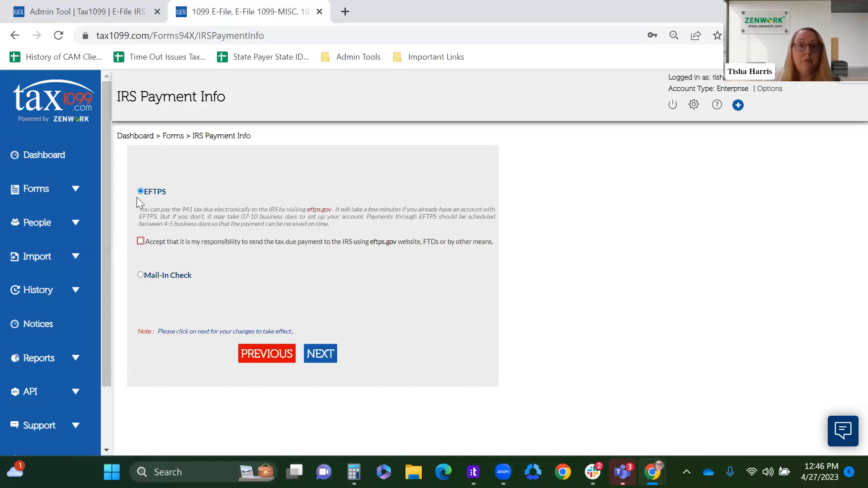
click(140, 276)
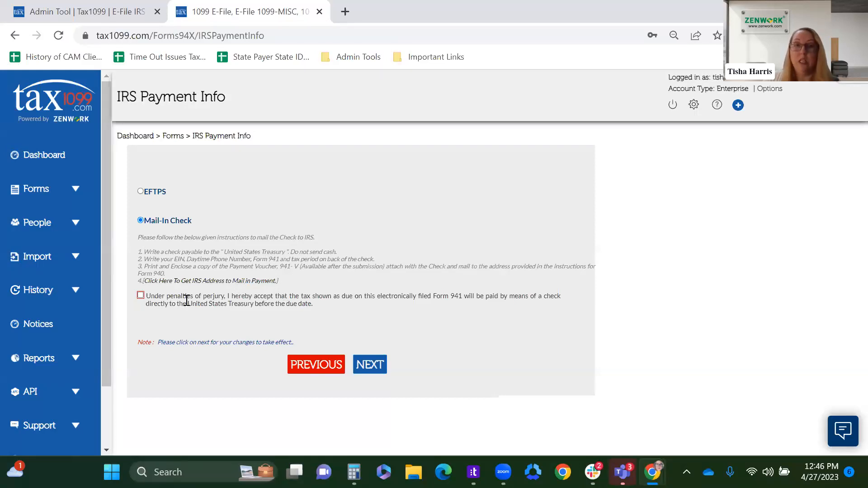
click(141, 295)
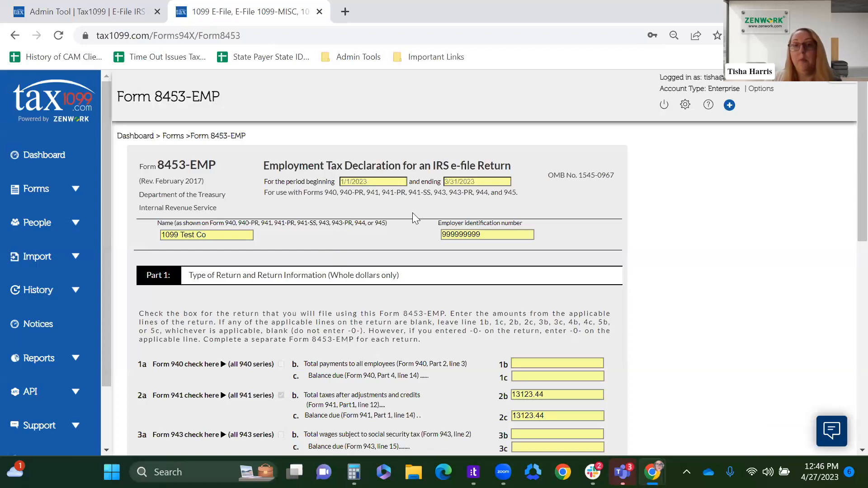
Step: Review Part 1 of Form 8453-EMP and check the line 6b electronic funds withdrawal authorization in Part 2
scroll(412, 213, down, 3)
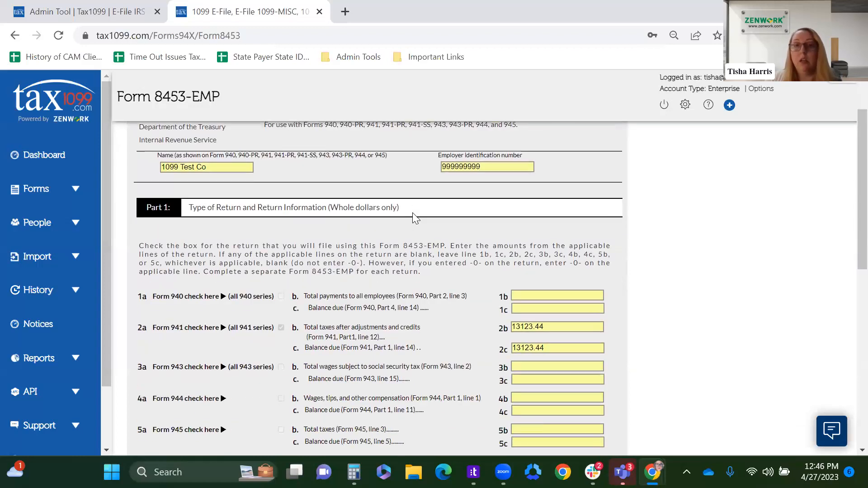
scroll(412, 213, up, 3)
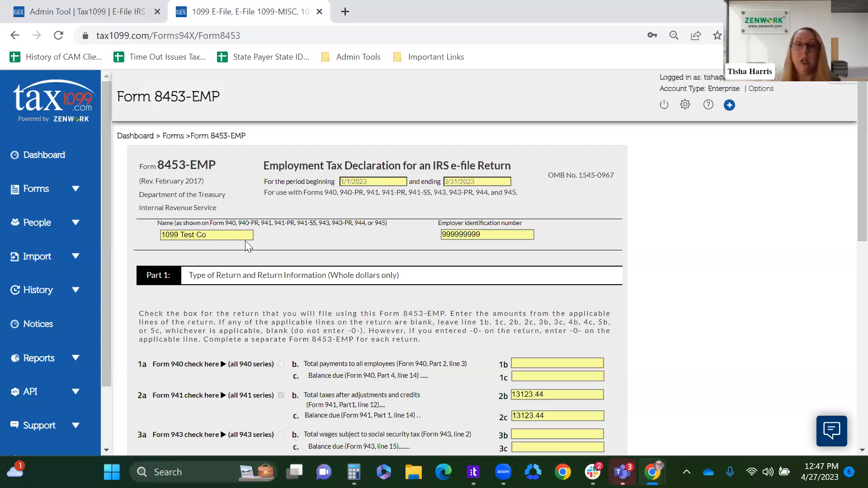
scroll(435, 277, down, 3)
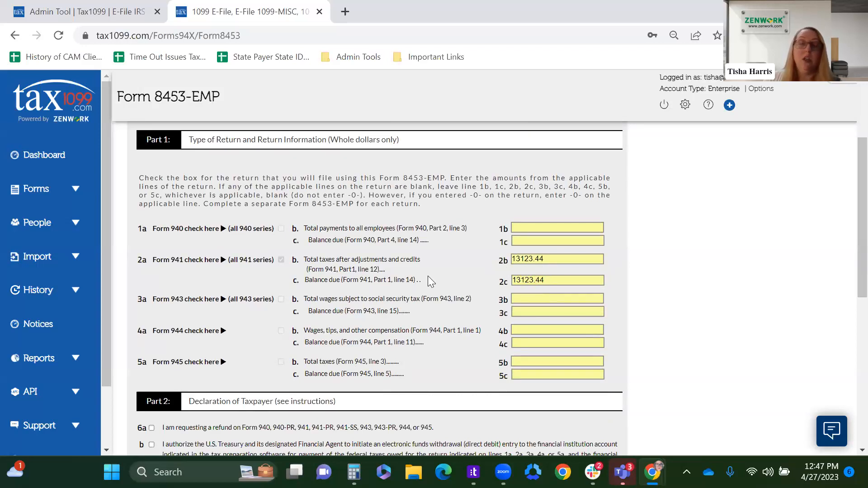
scroll(427, 280, down, 6)
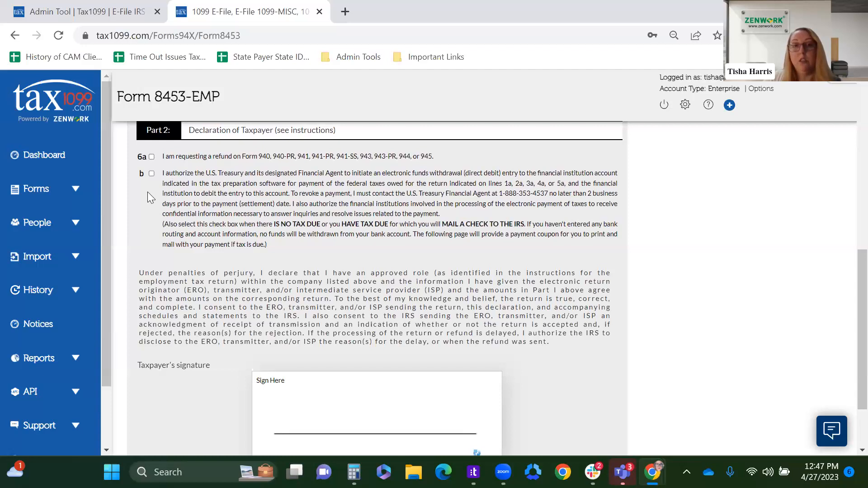
click(151, 174)
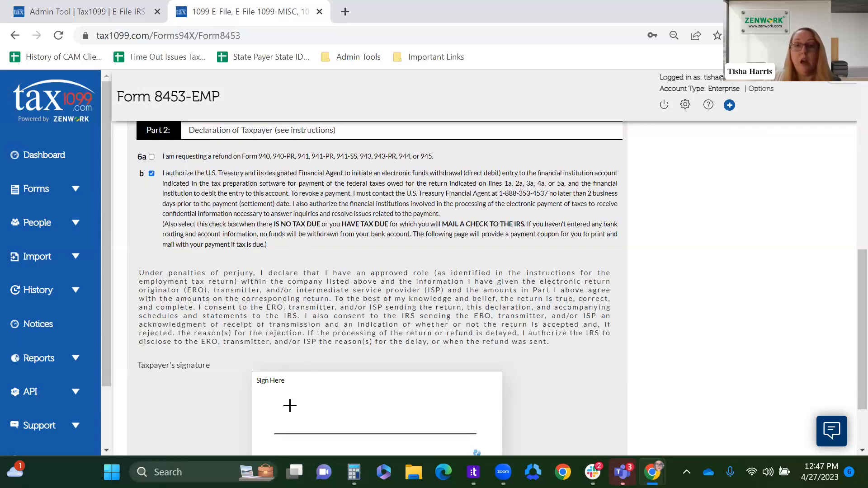
Step: Examine the taxpayer's signature section and its title category and title choices
scroll(419, 379, down, 2)
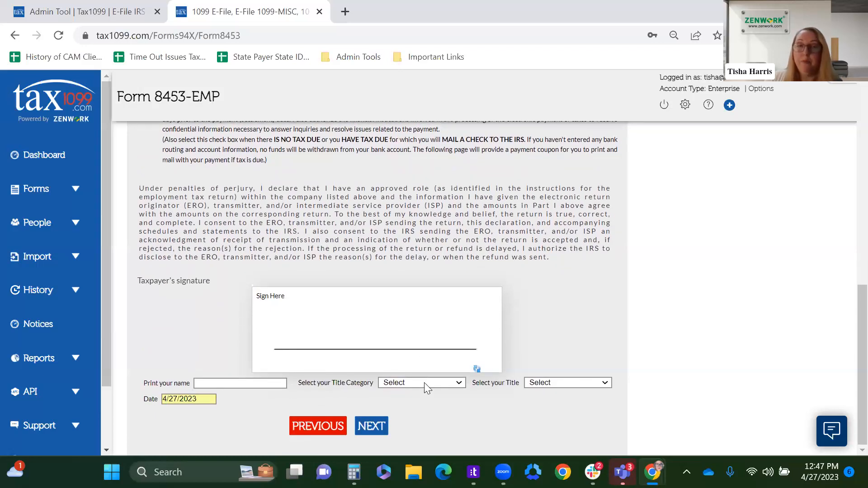
click(424, 383)
click(424, 382)
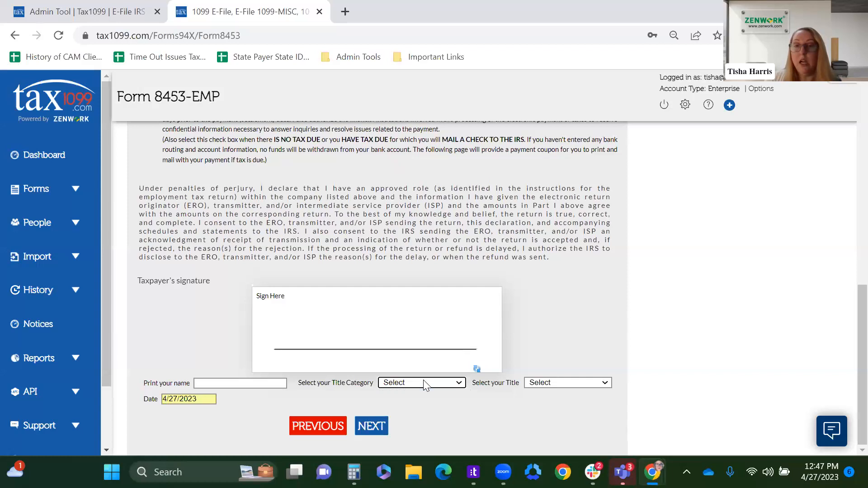
click(549, 384)
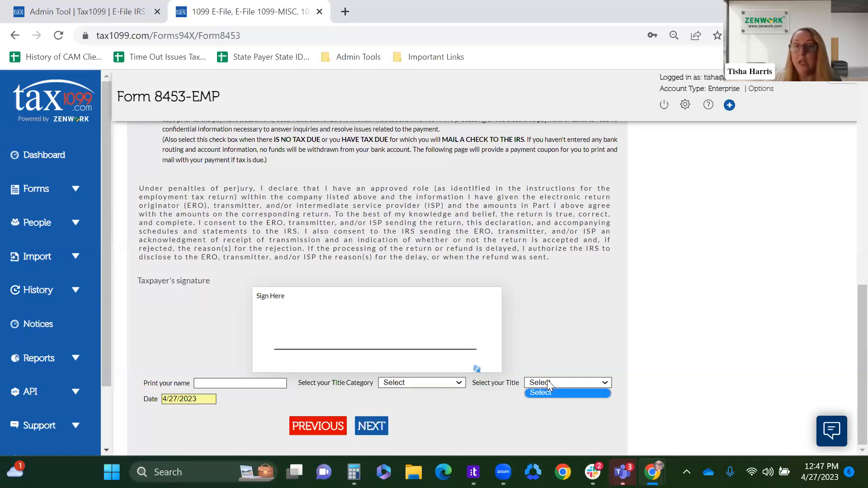
click(548, 384)
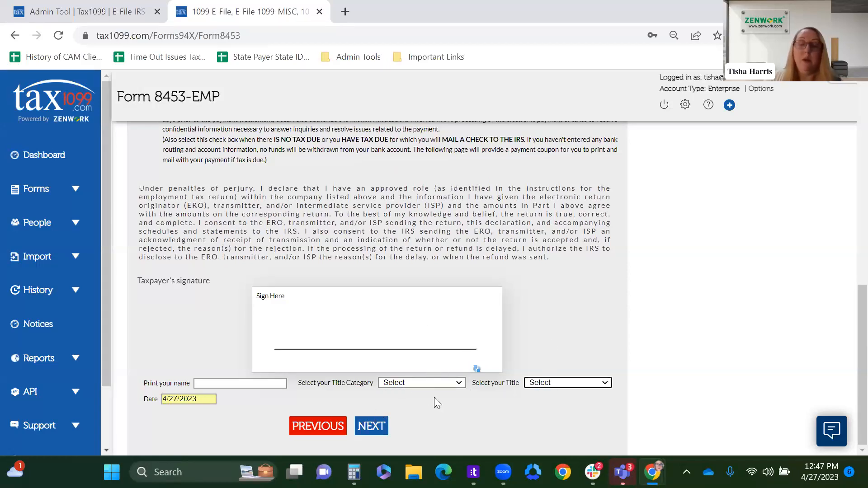
Step: Return through the IRS payment information to Part 4 and the paid preparer question of Form 941 A
click(323, 428)
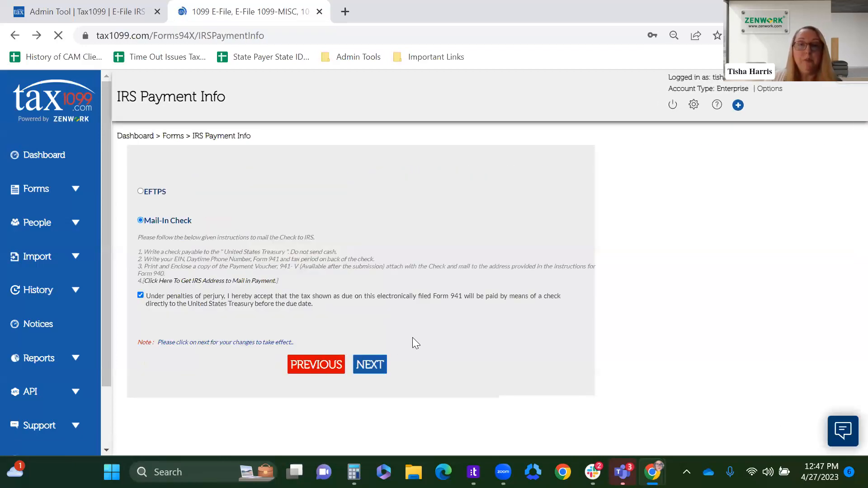
click(315, 366)
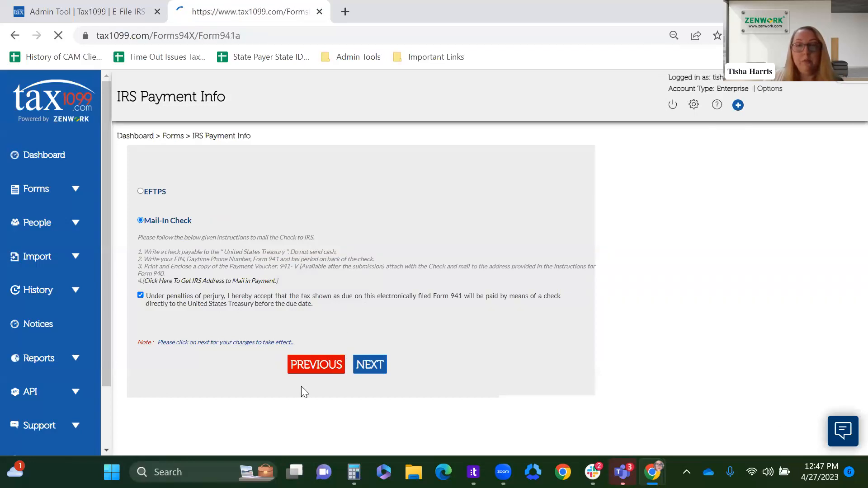
scroll(338, 353, down, 9)
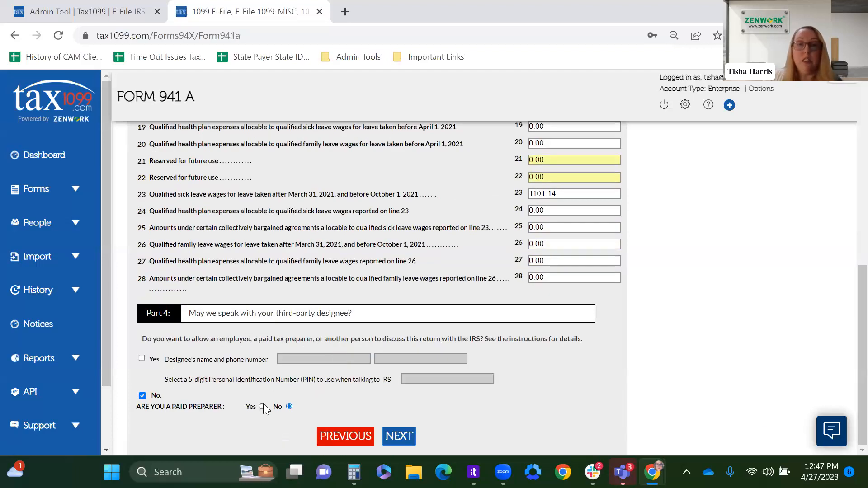
Step: Answer Yes to the paid preparer question, fill in the details from a saved preparer, and continue to Form 8879-EMP
click(262, 407)
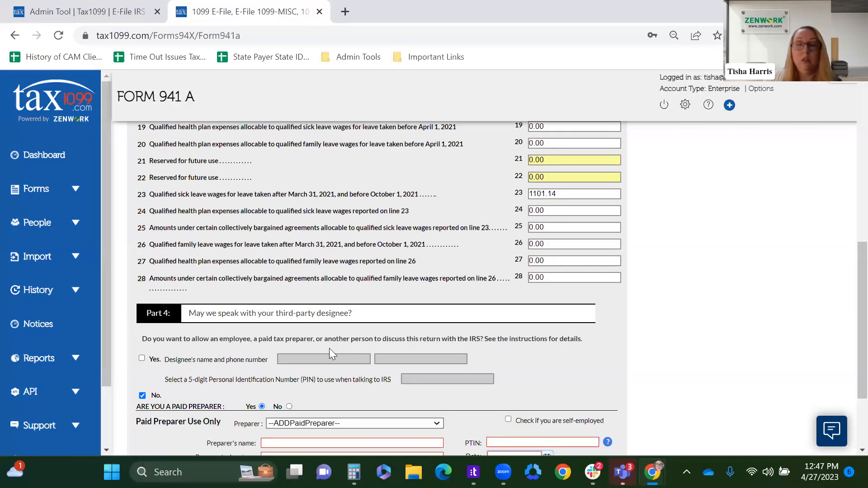
scroll(329, 348, down, 3)
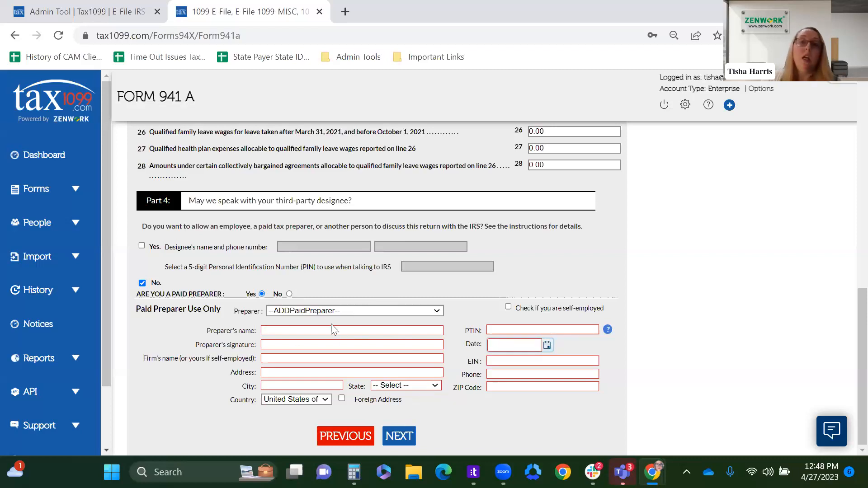
click(326, 311)
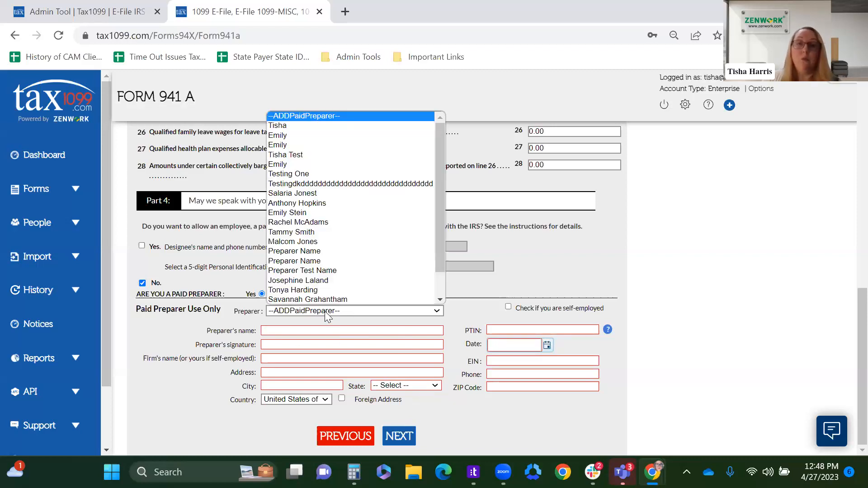
click(304, 242)
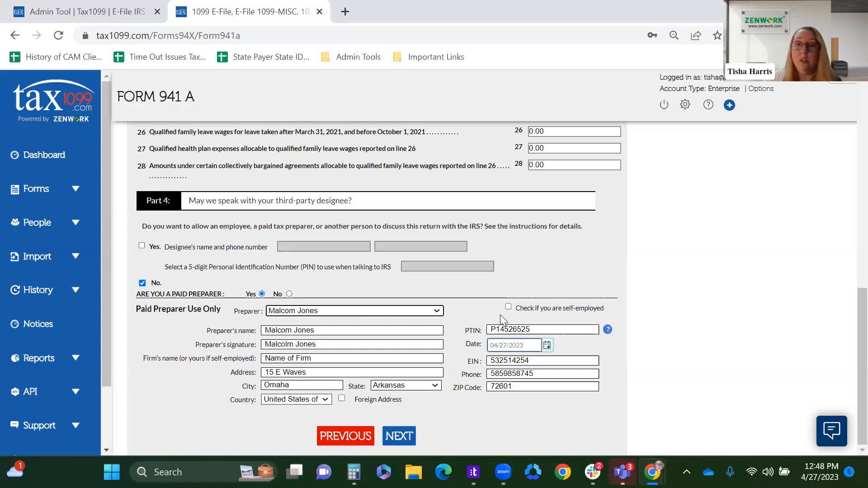
click(395, 437)
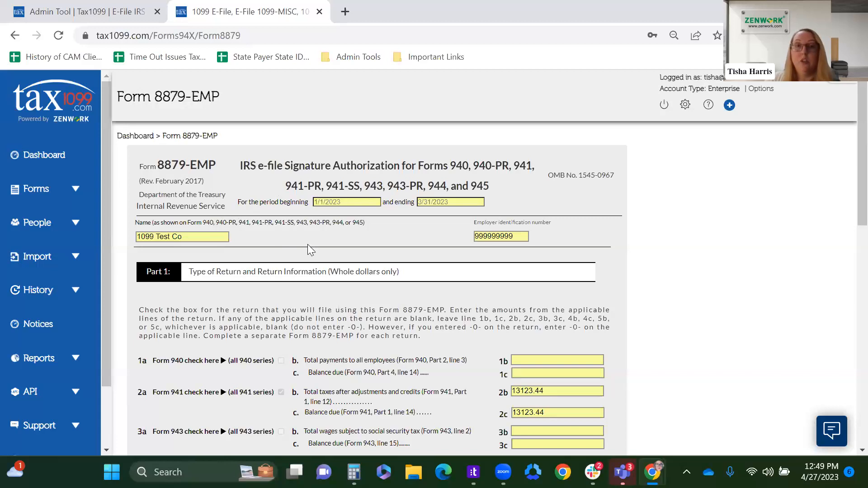
Step: Review Form 8879-EMP and choose the taxpayer's PIN option for entering a PIN as the signature under the Practitioner PIN method
scroll(335, 213, down, 2)
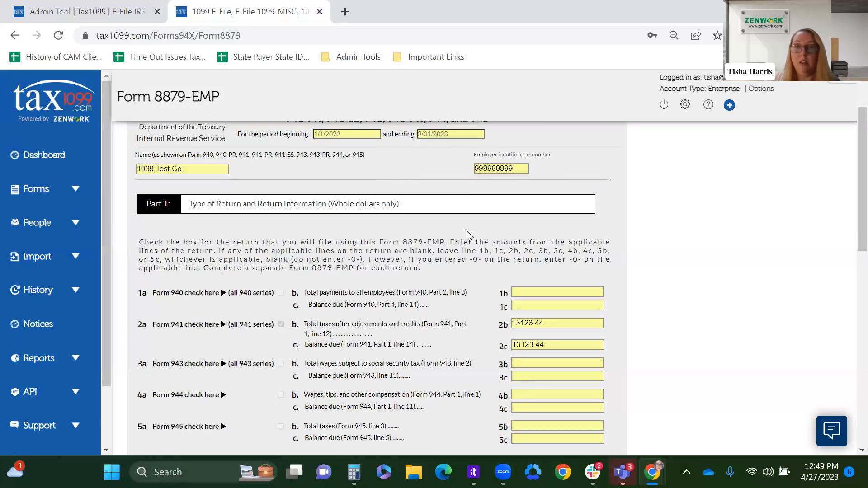
scroll(467, 231, down, 4)
scroll(468, 235, down, 6)
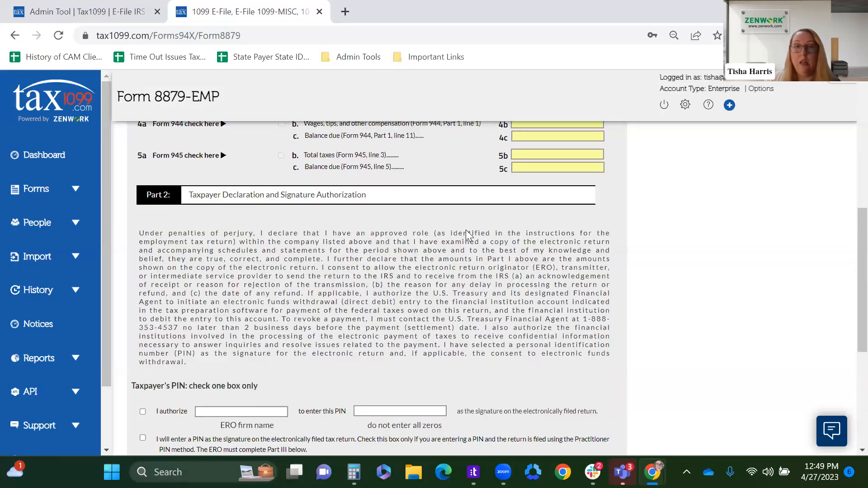
scroll(467, 230, down, 2)
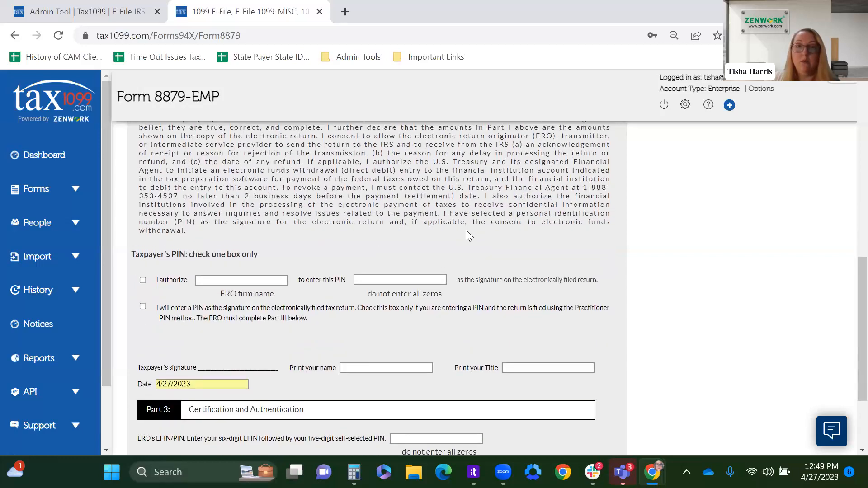
scroll(466, 230, up, 2)
scroll(410, 247, down, 2)
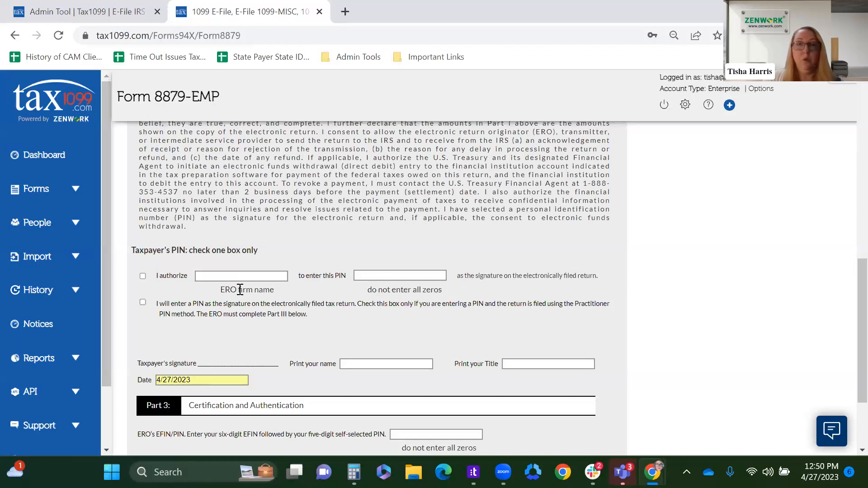
click(143, 301)
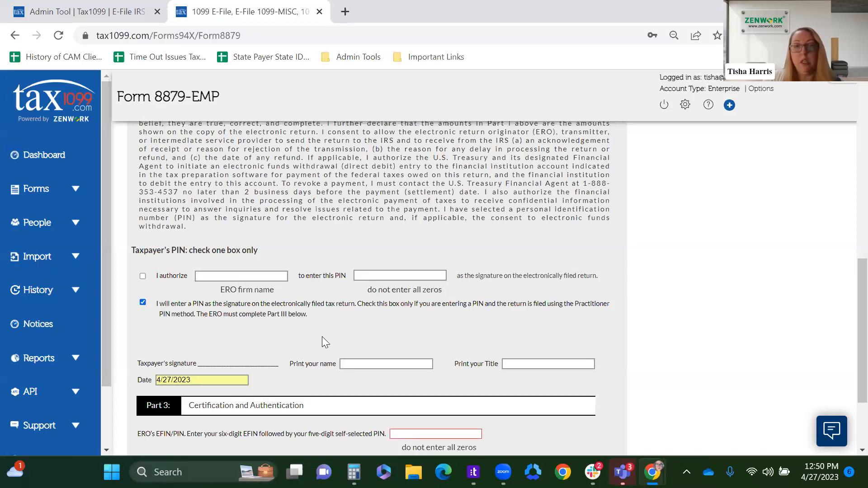
Step: Fill in the taxpayer's printed name and set the printed title to Manager in the signature line of Part 2
scroll(365, 357, down, 1)
scroll(365, 356, down, 1)
click(363, 296)
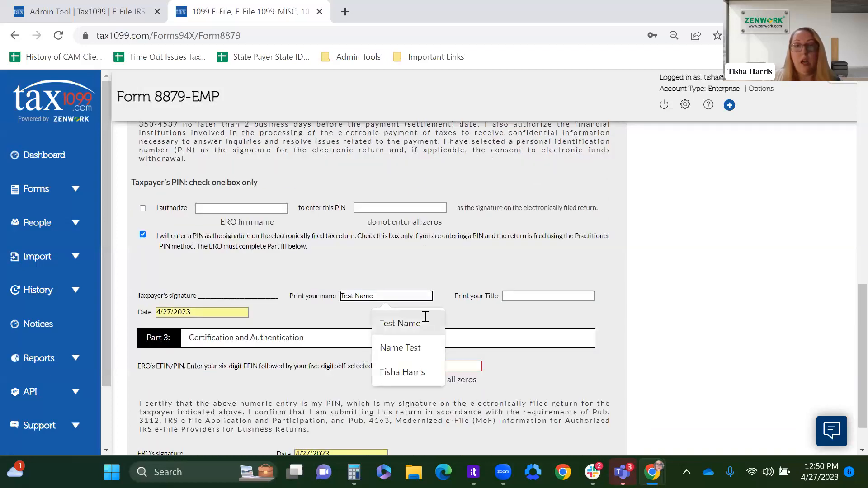
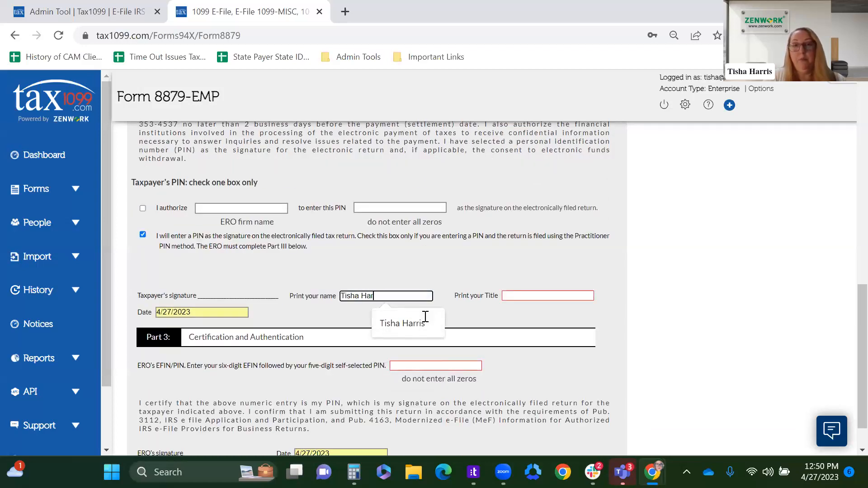
click(424, 316)
click(567, 295)
text(Manager)
click(538, 350)
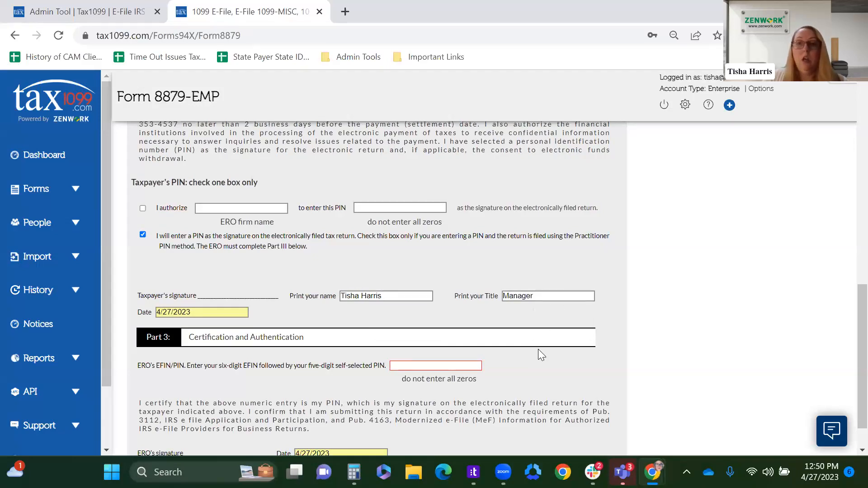
Step: Enter the ERO's EFIN and self-selected PIN in Part 3 and continue to the list of unsubmitted forms
scroll(538, 349, down, 1)
click(398, 326)
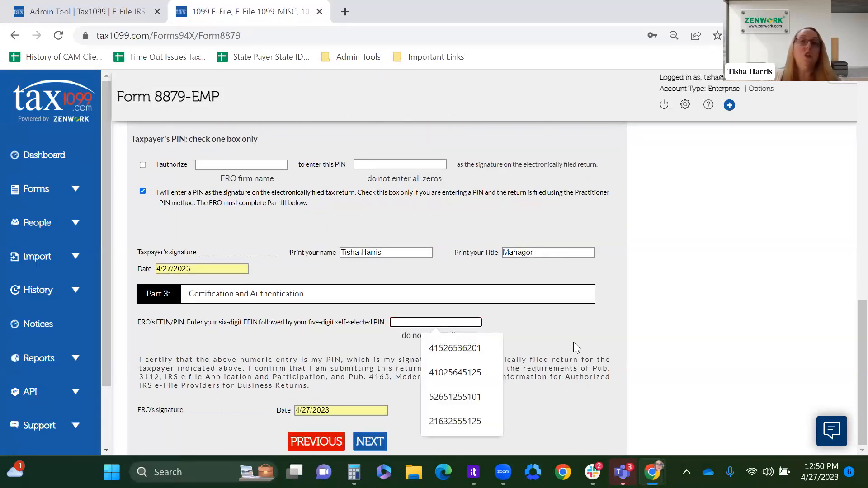
click(550, 330)
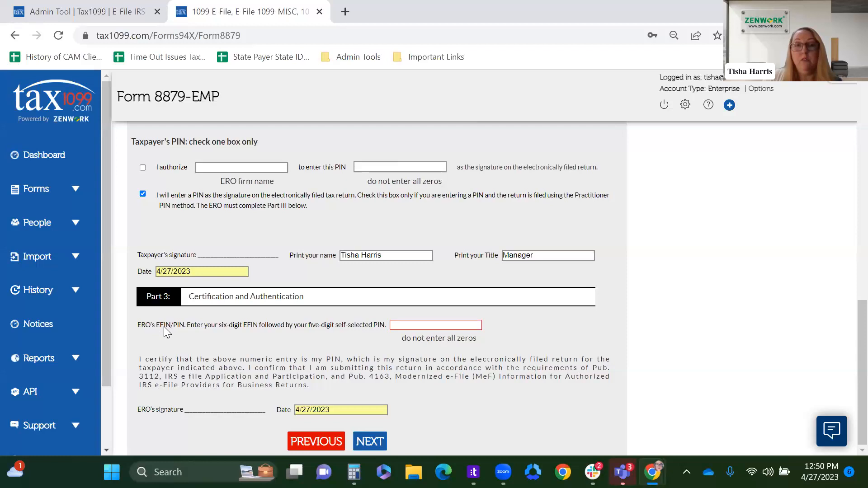
click(410, 326)
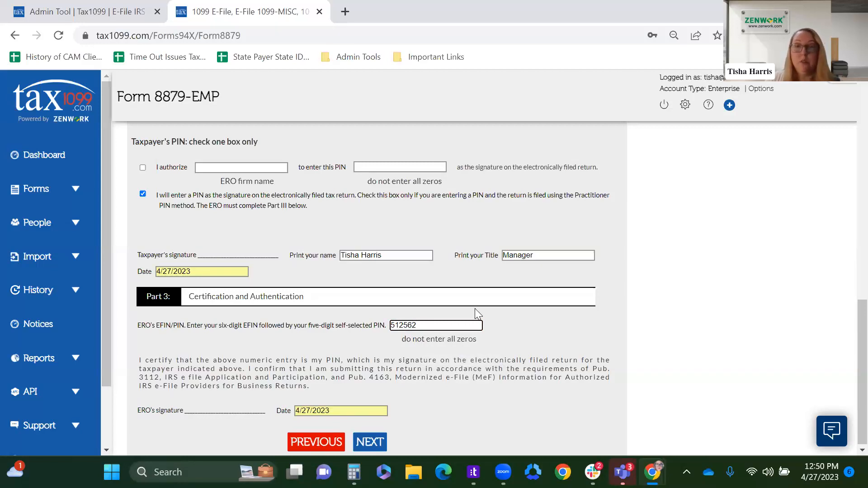
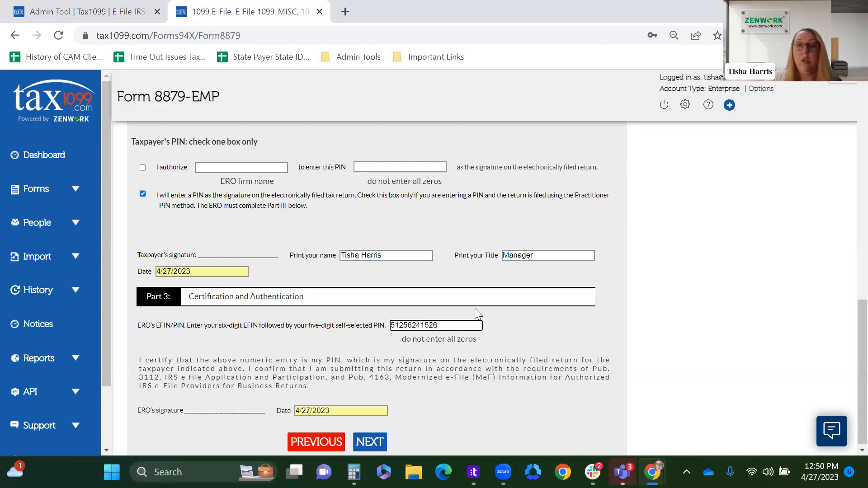
click(496, 332)
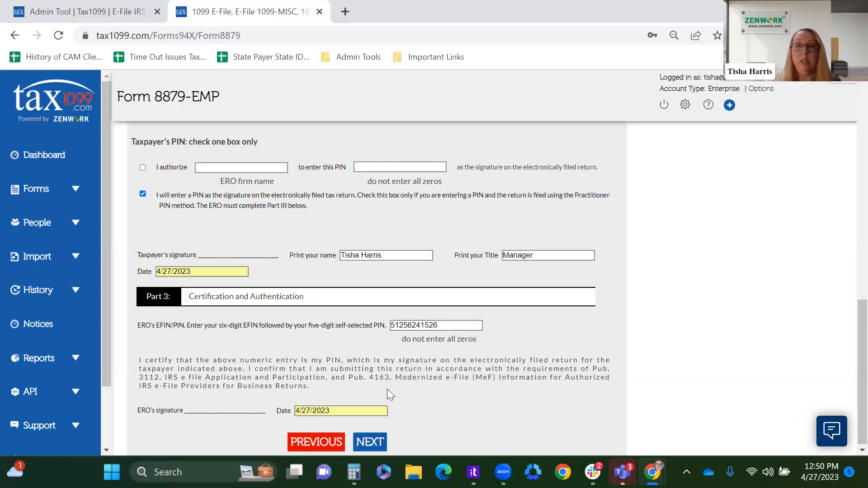
click(376, 443)
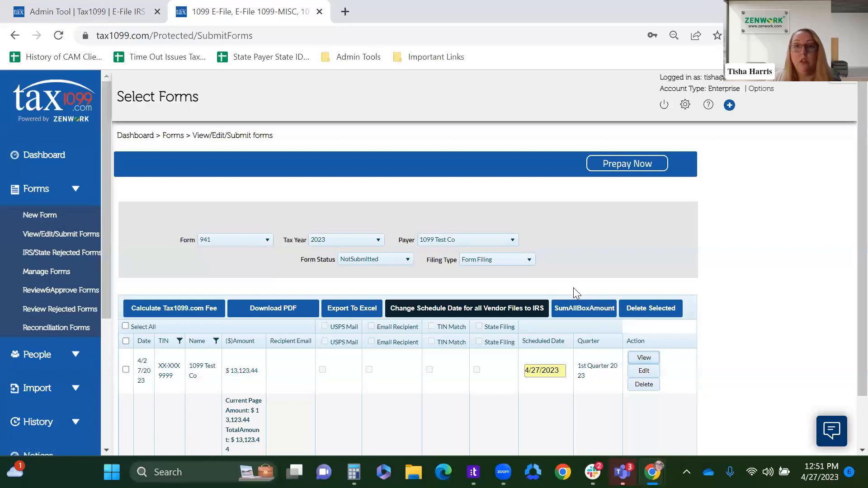
Step: Examine the PDF preview of the 1099 Test Co Form 941 across its pages, and return to the forms list
click(647, 360)
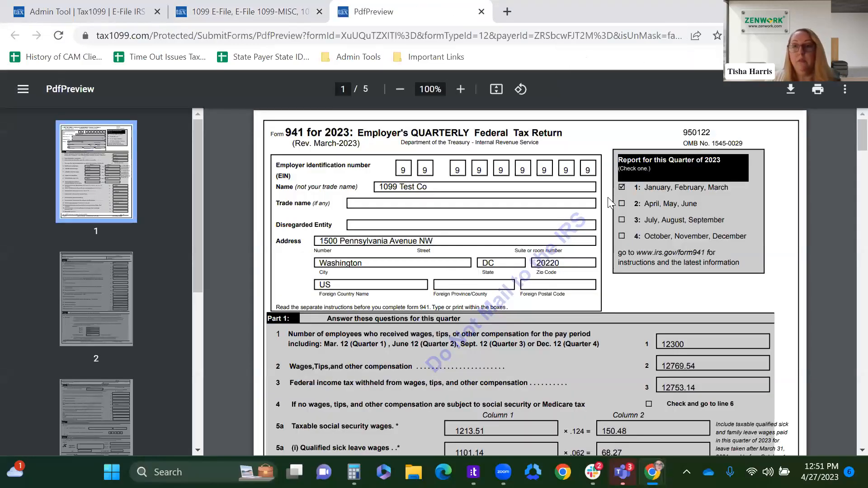
scroll(608, 202, down, 3)
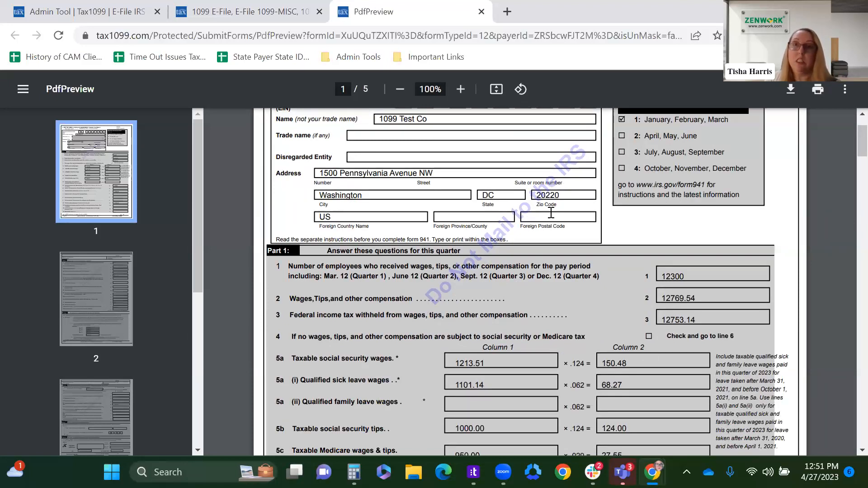
scroll(531, 302, up, 1)
scroll(528, 297, up, 3)
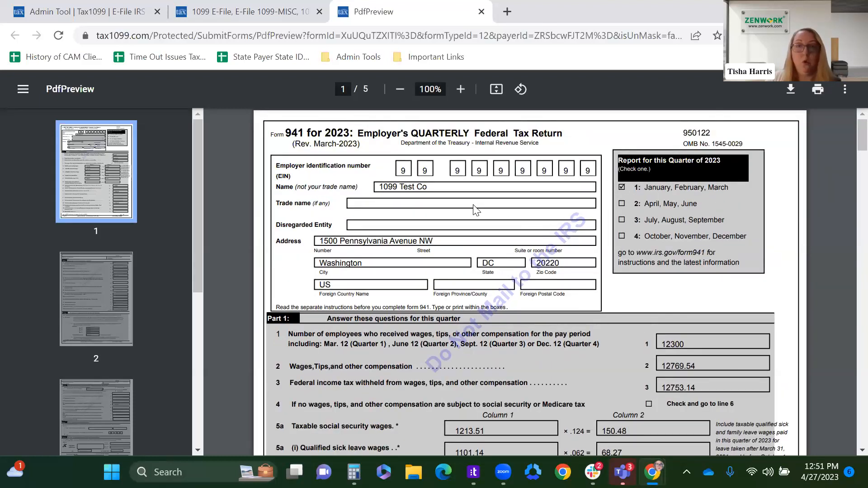
scroll(457, 311, down, 6)
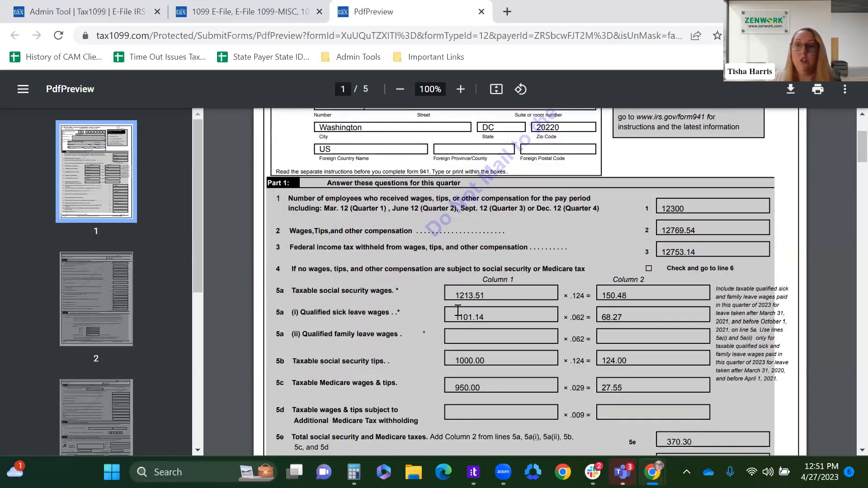
scroll(457, 310, down, 10)
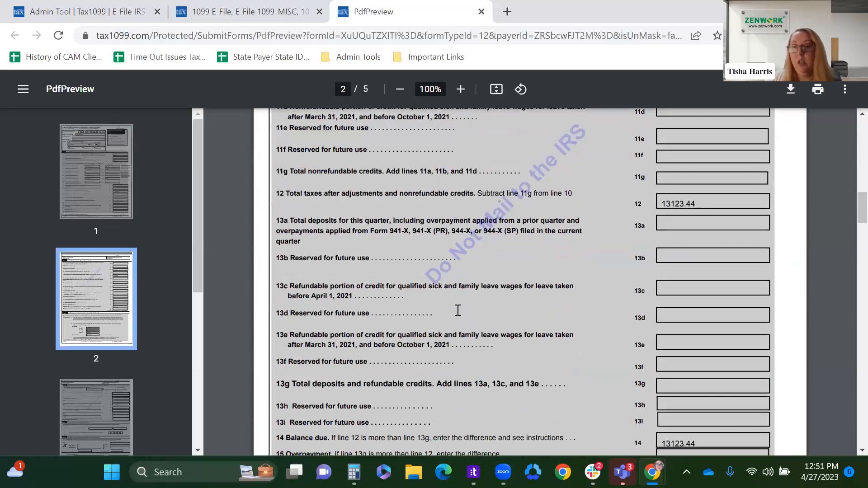
scroll(457, 310, down, 6)
scroll(458, 310, down, 6)
scroll(483, 285, down, 2)
click(285, 13)
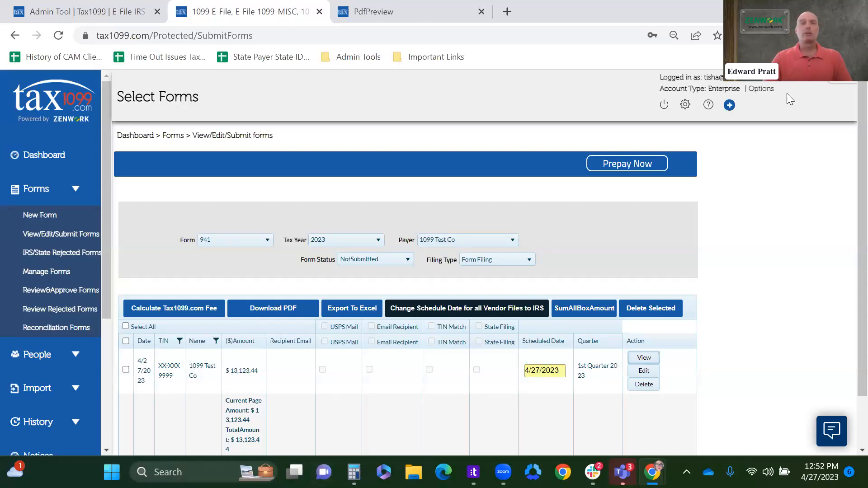
mouse_move(503, 472)
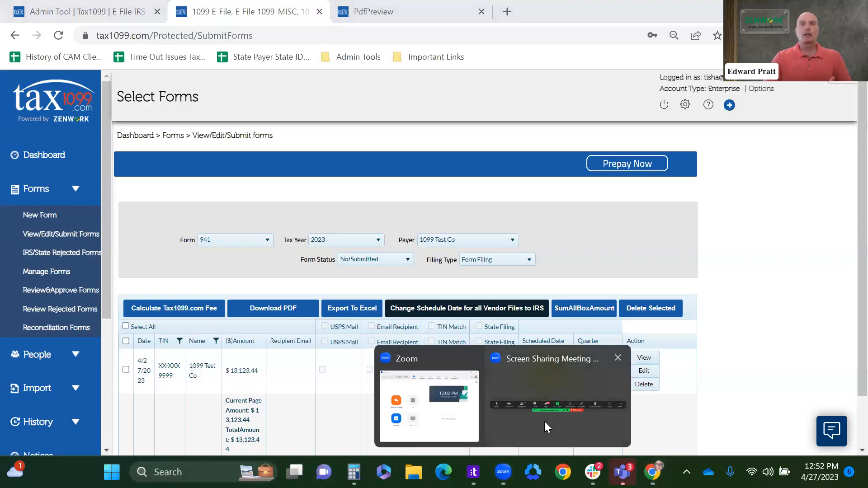